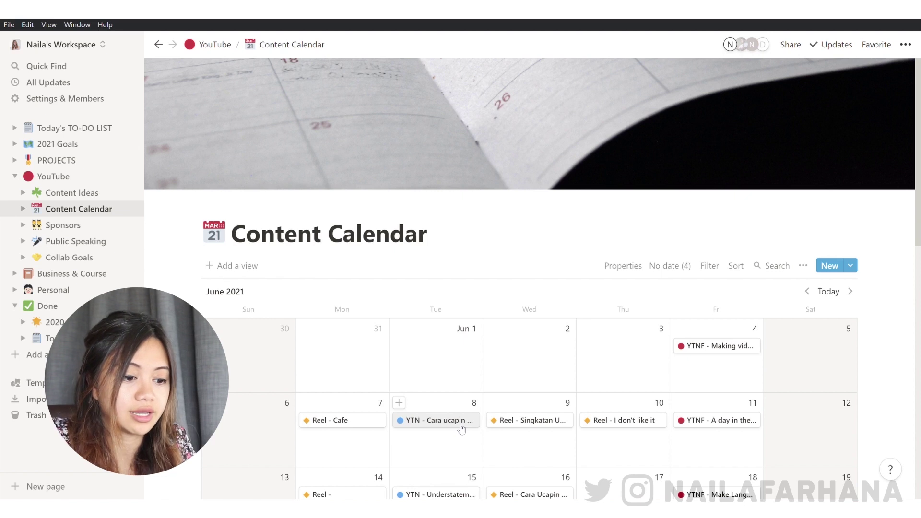
Step: Open the PROJECTS page and add a cover image to it
click(63, 161)
scroll(372, 336, down, 2)
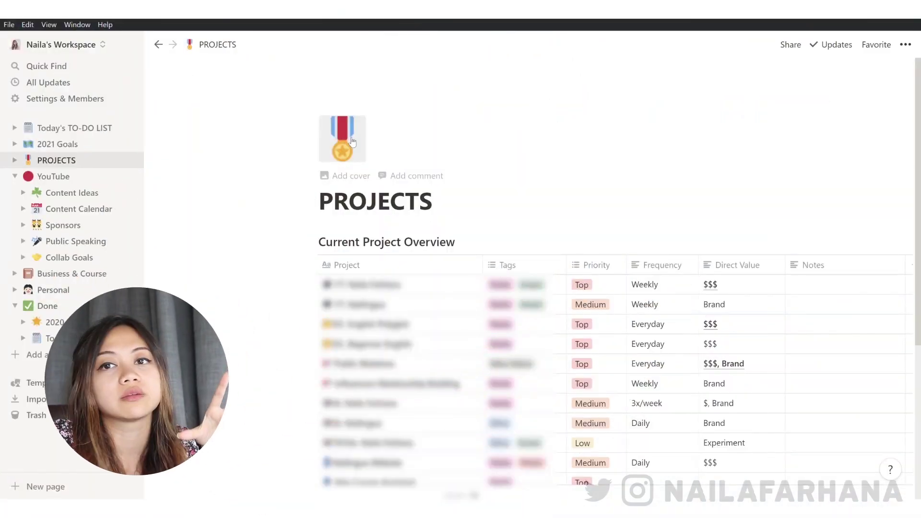
click(357, 175)
Step: Look through the gallery, upload and Unsplash sources for the PROJECTS cover image
scroll(661, 278, down, 2)
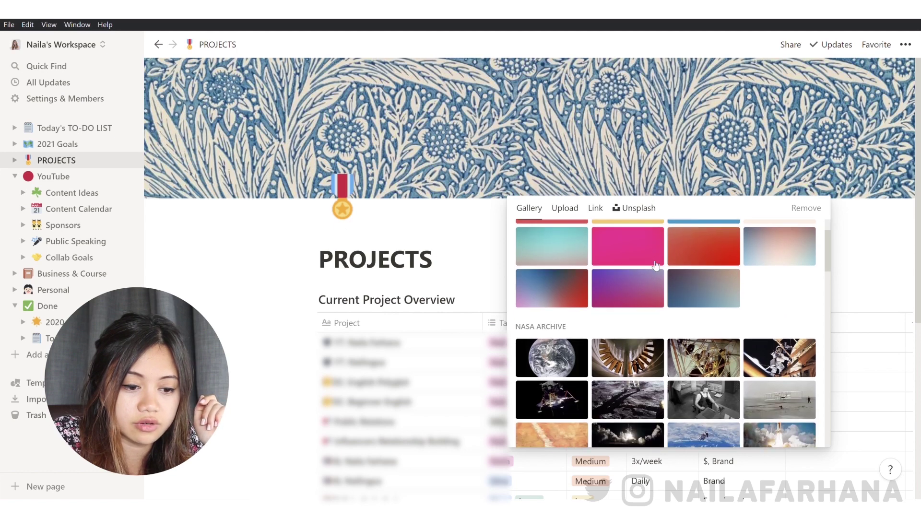
scroll(664, 288, up, 2)
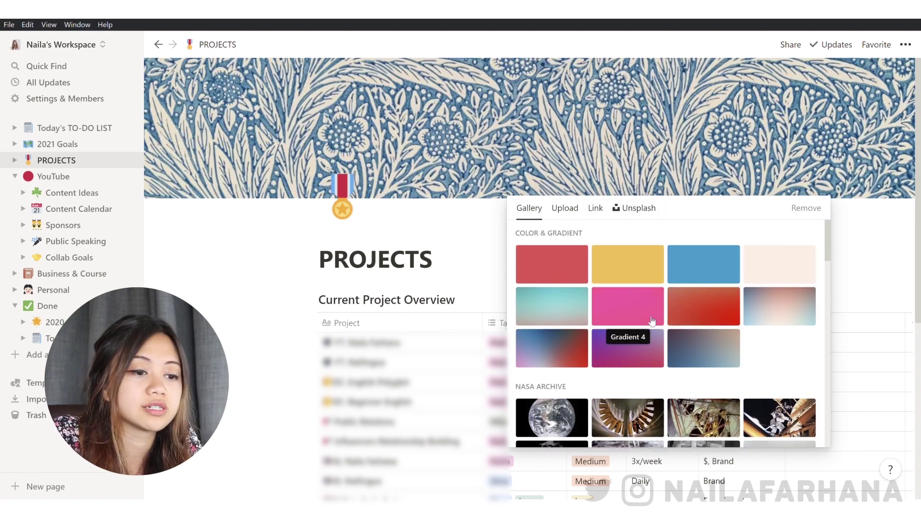
click(565, 207)
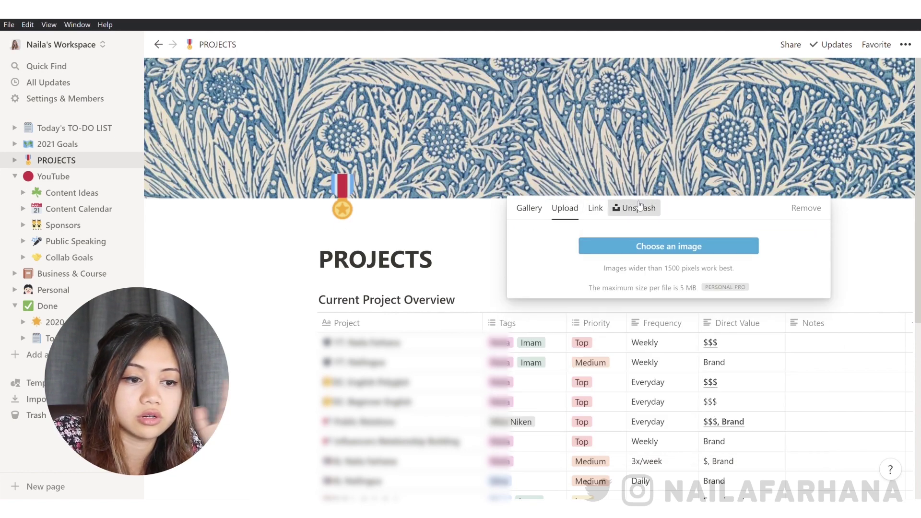
click(640, 207)
scroll(751, 335, down, 3)
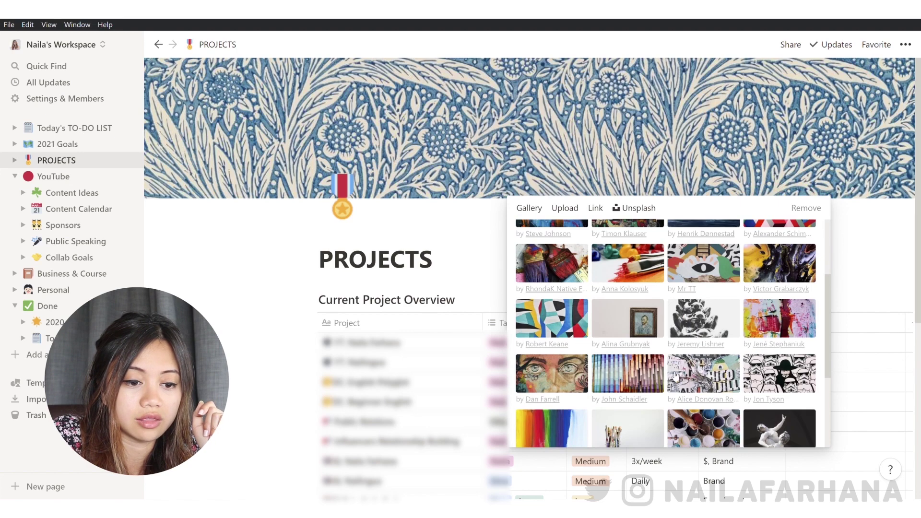
click(750, 335)
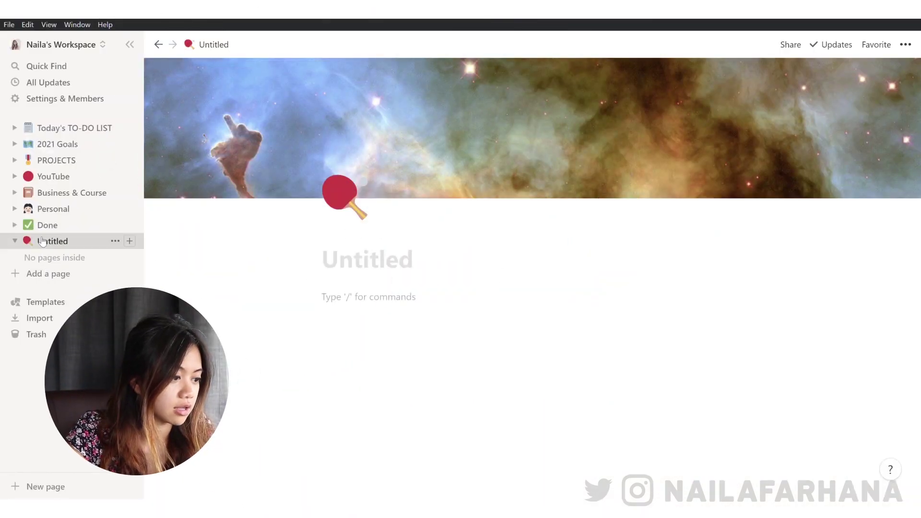
Step: Delete the untitled page with the ping-pong icon and add a new top-level page titled My Page
right_click(46, 245)
click(77, 253)
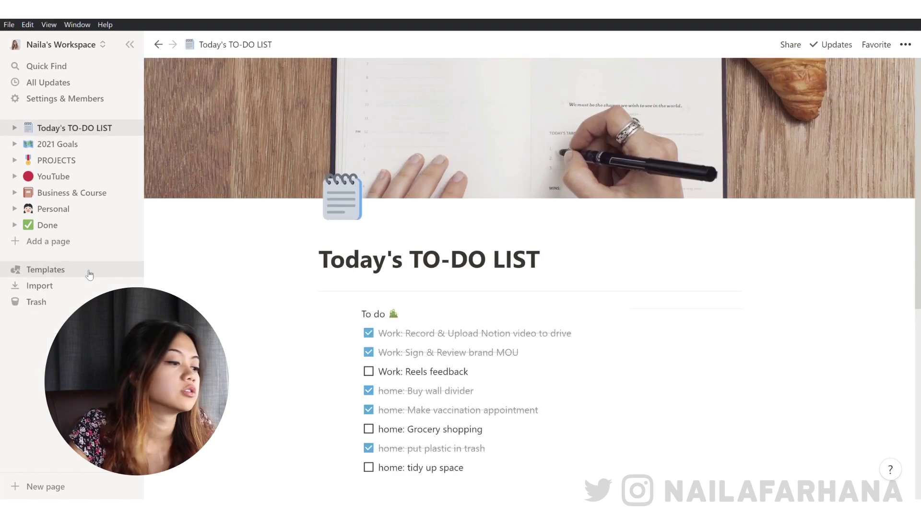
click(79, 244)
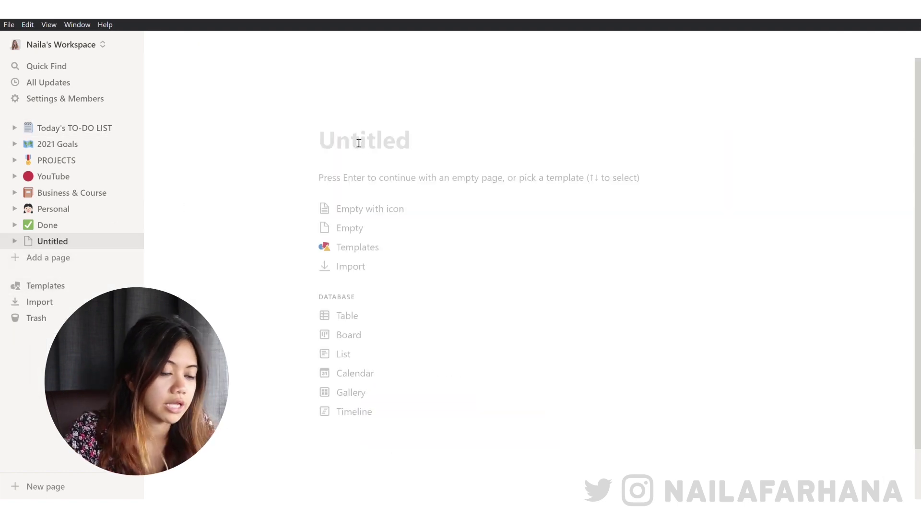
text(My Page)
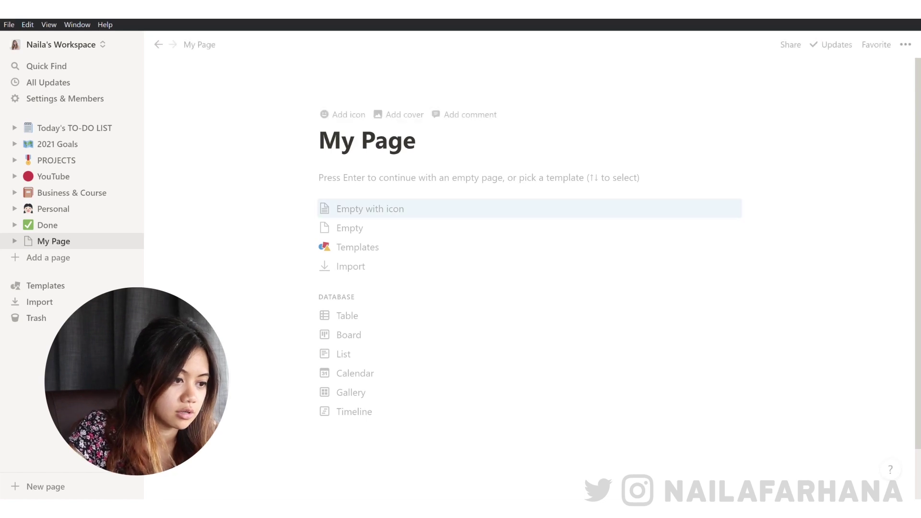
Step: Give My Page an icon and a cover image, and start its body as an empty page
click(364, 208)
click(563, 202)
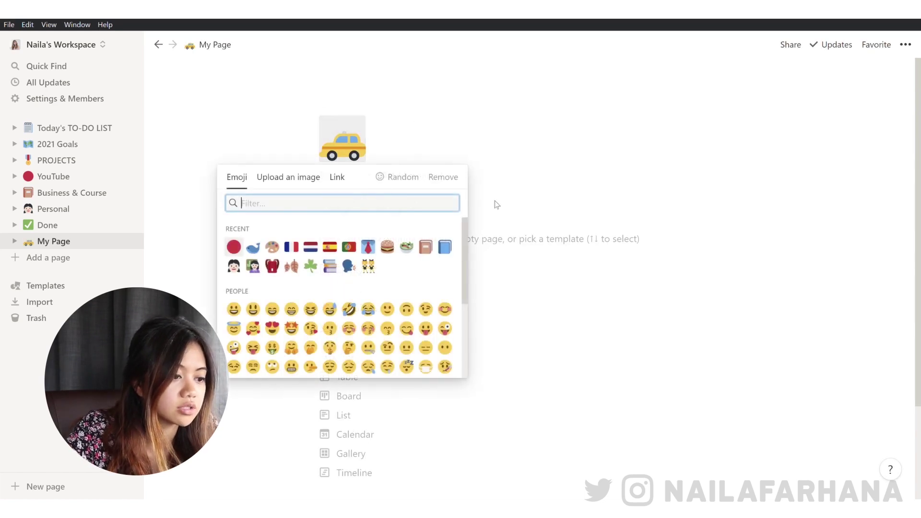
click(340, 175)
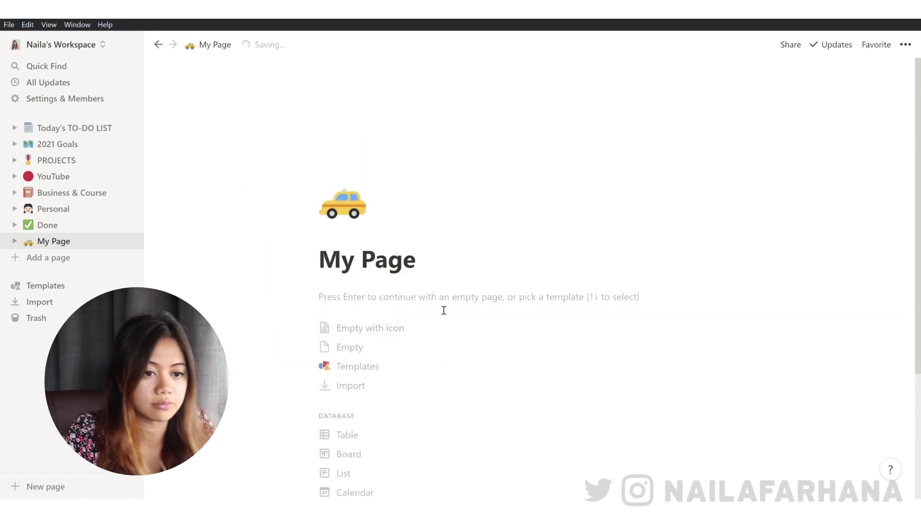
click(412, 301)
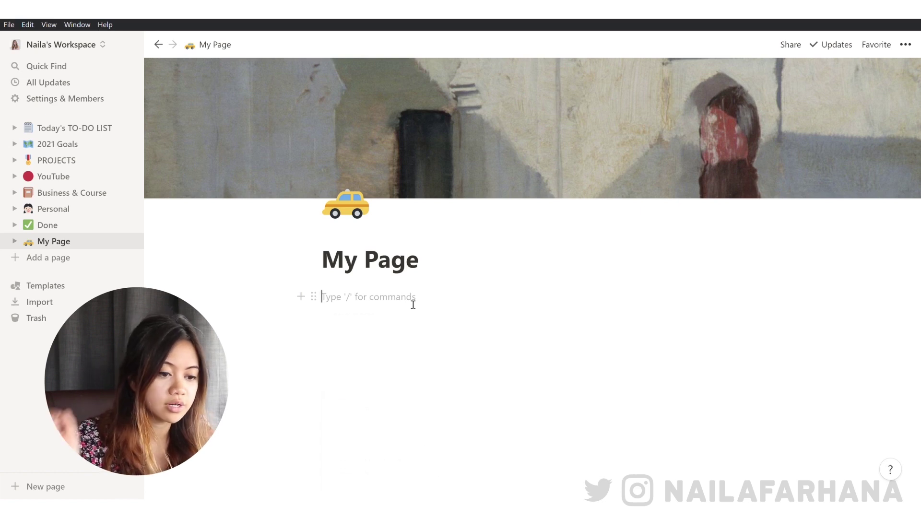
Step: Embed a new sub-page inside My Page using the Page block
text(/)
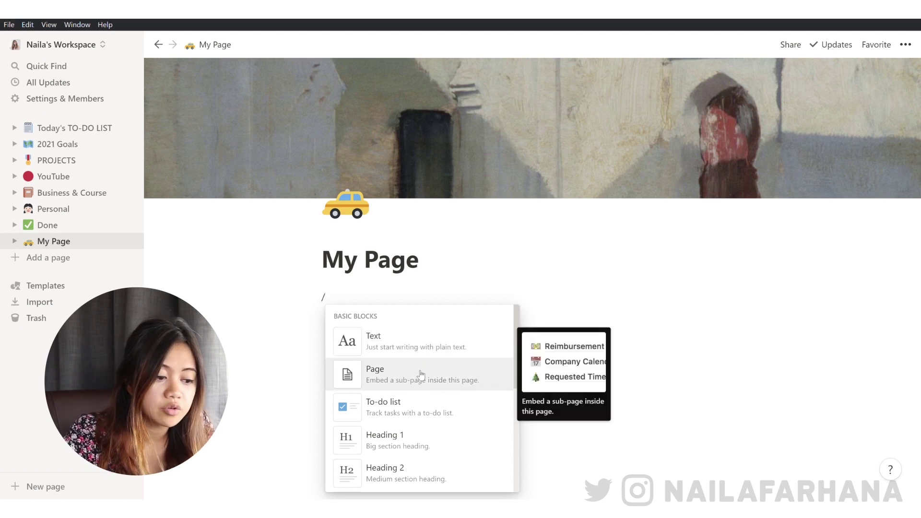
scroll(421, 374, down, 1)
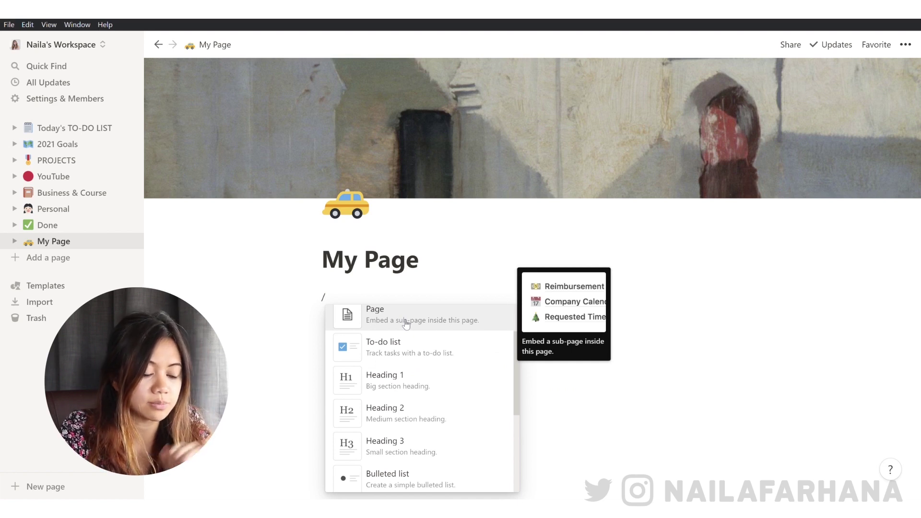
click(406, 323)
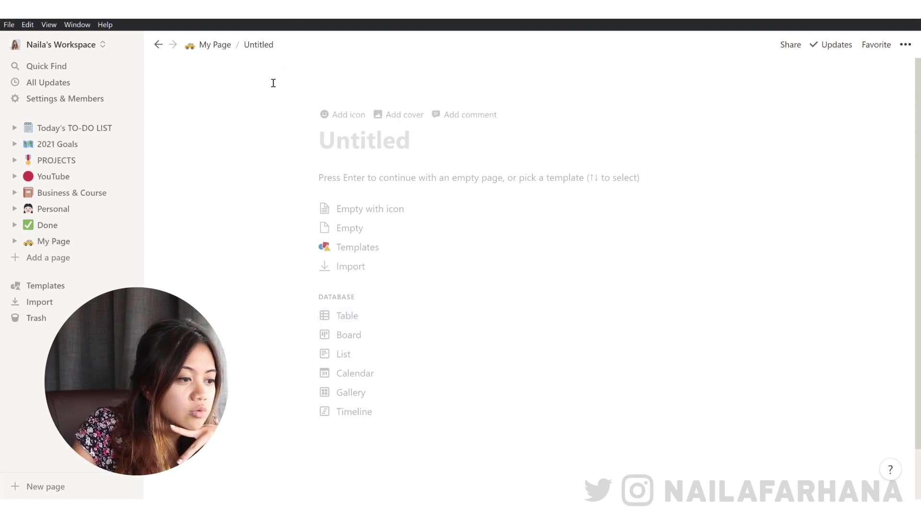
Step: Return to My Page and delete the untitled sub-page nested under it
click(222, 45)
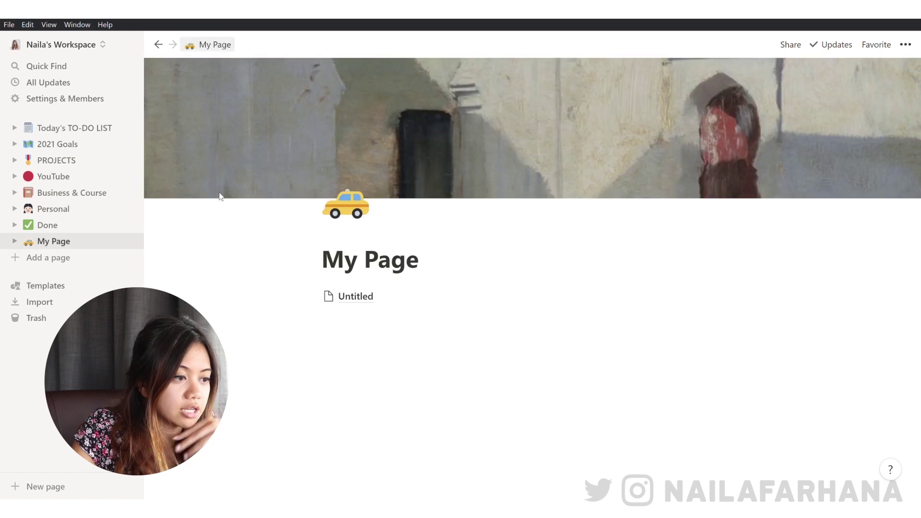
click(19, 242)
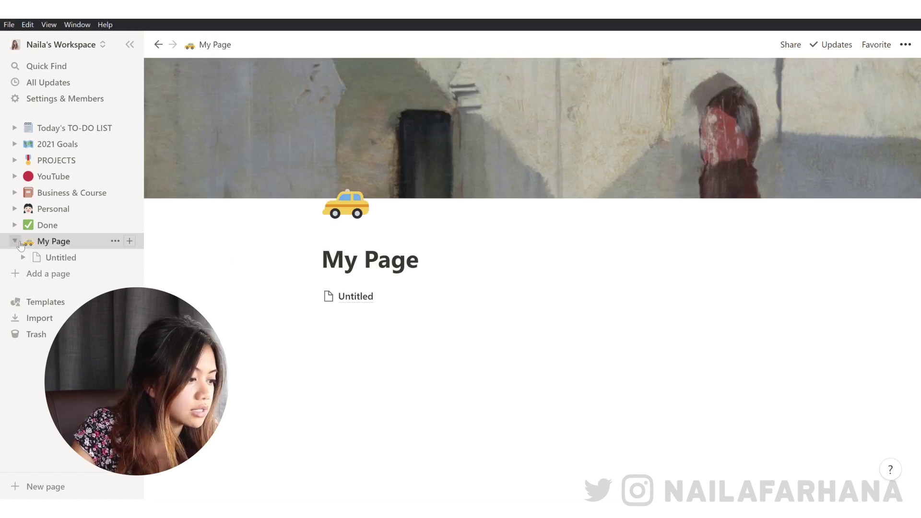
right_click(79, 264)
click(98, 265)
Step: Look through the available block types and insert a Table - Full page database in My Page
text(/)
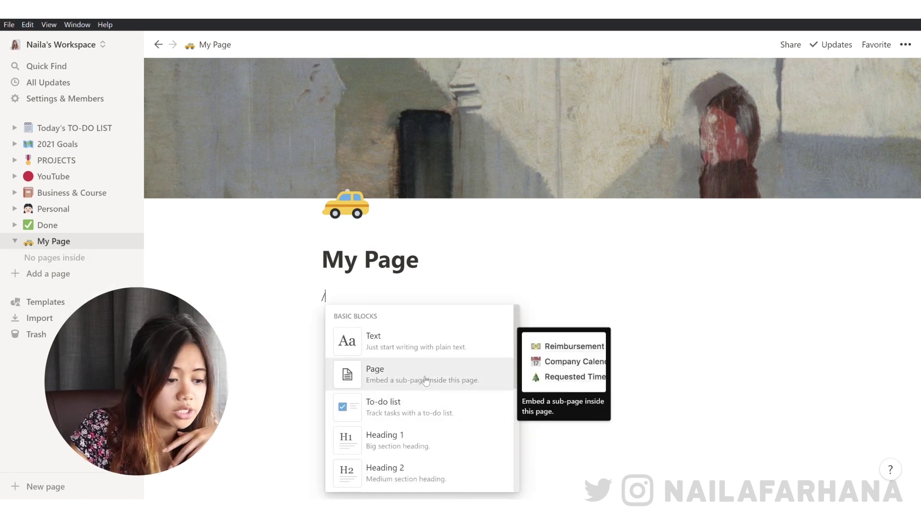
scroll(425, 377, down, 2)
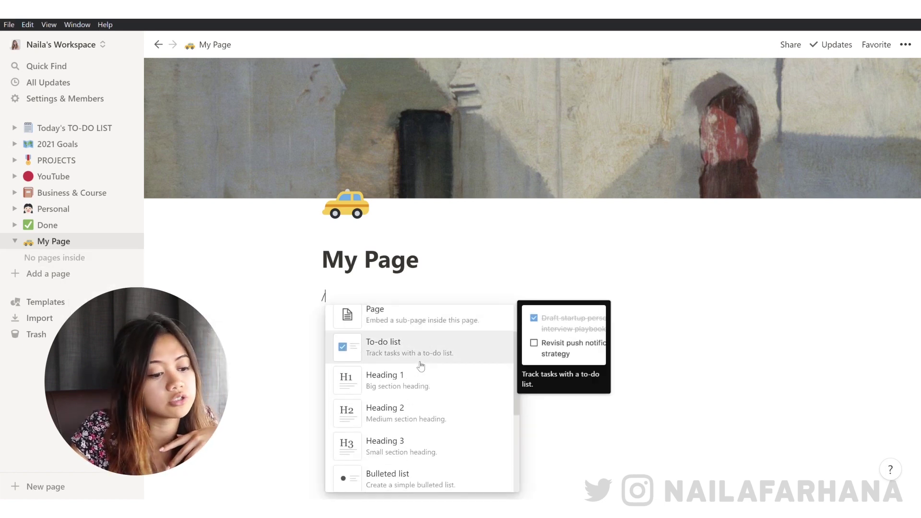
scroll(418, 358, down, 5)
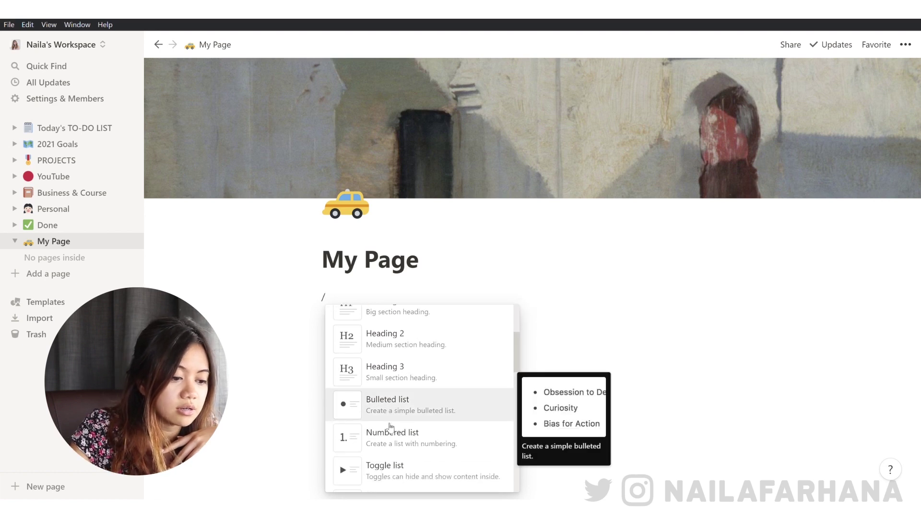
scroll(399, 378, down, 5)
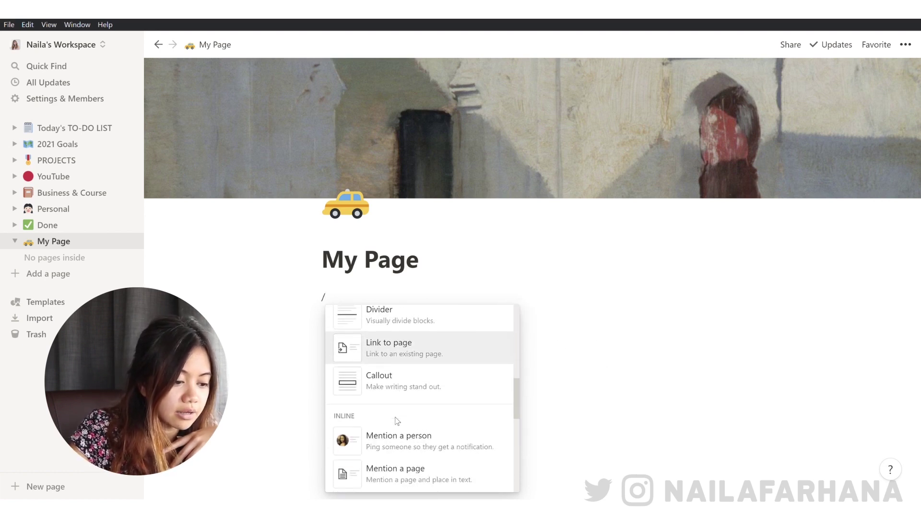
scroll(398, 412, down, 4)
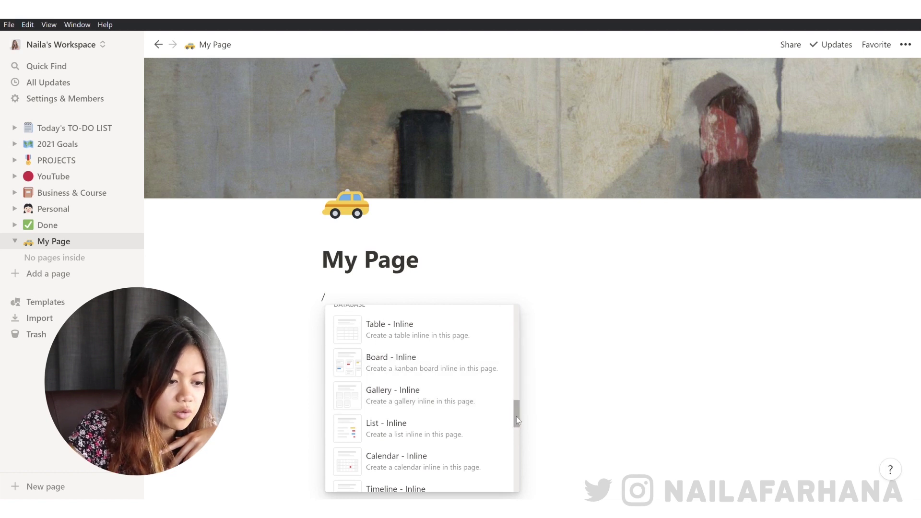
drag(516, 416, 514, 416)
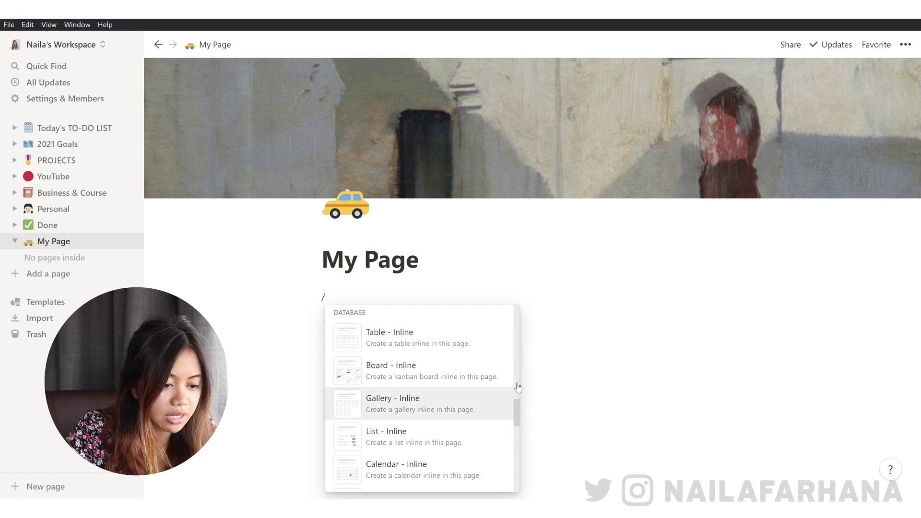
drag(520, 419, 524, 448)
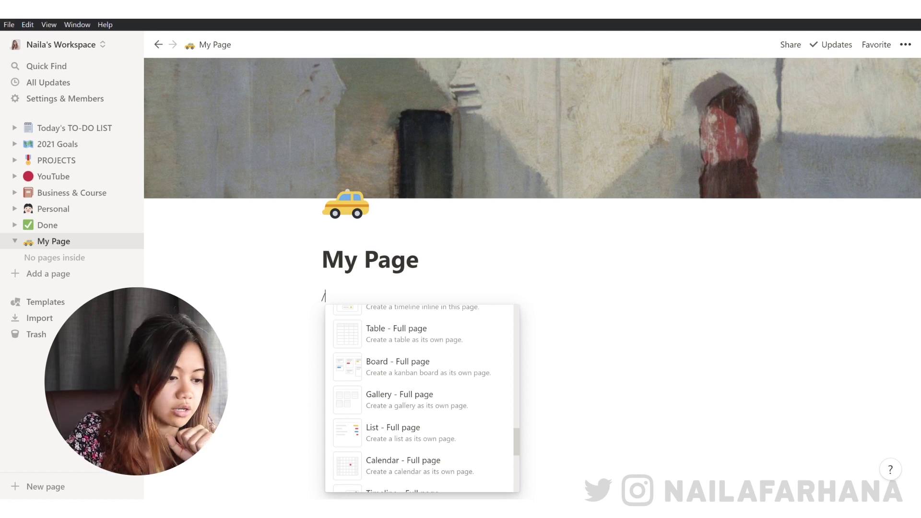
click(396, 343)
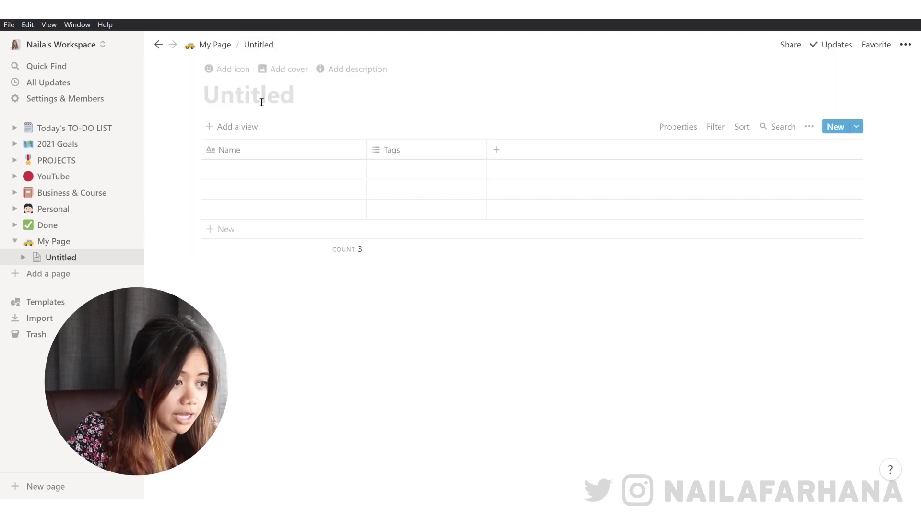
Step: Return to My Page and delete the untitled full-page table from its body
click(213, 44)
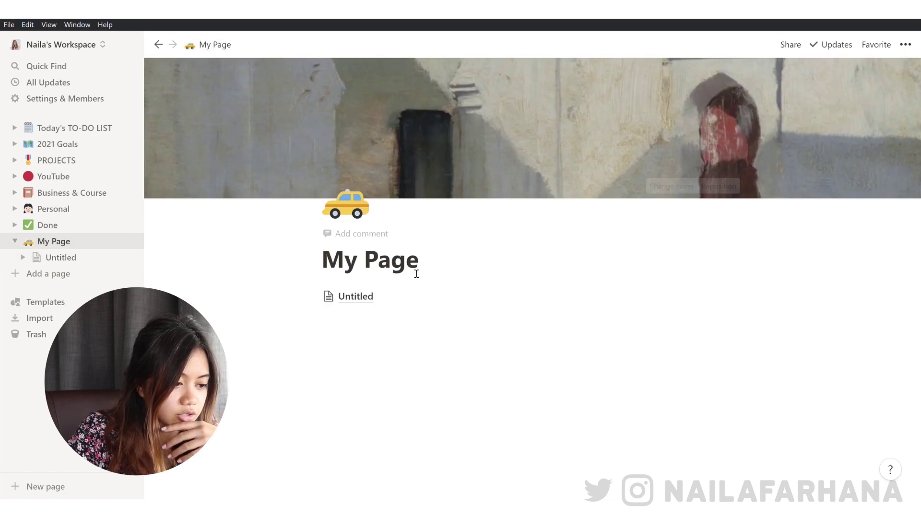
right_click(379, 305)
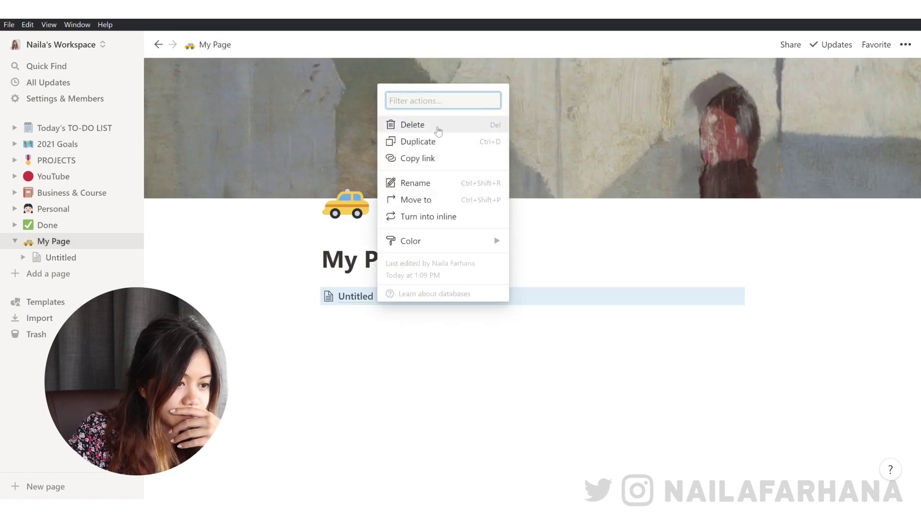
click(412, 125)
Step: Insert a Table - Inline database in the body of My Page and start an empty line below it
click(366, 353)
text(/)
scroll(432, 372, down, 10)
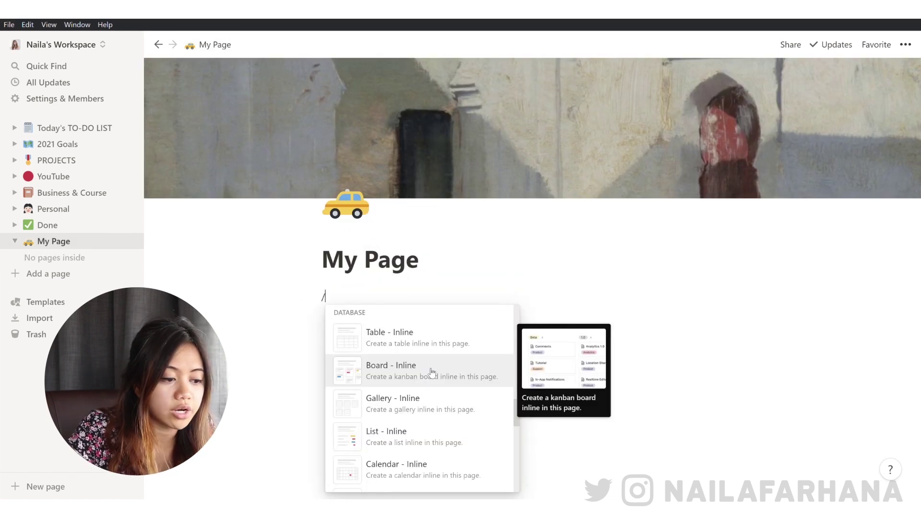
click(434, 344)
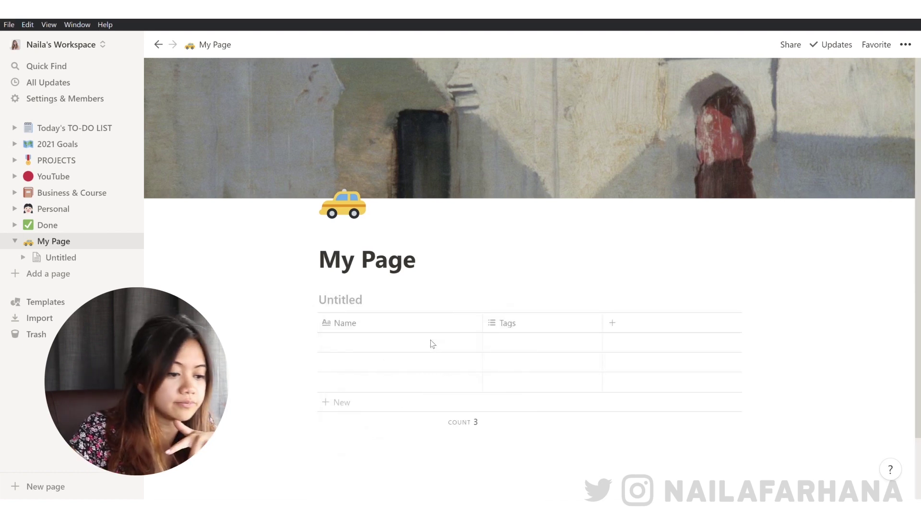
scroll(432, 344, down, 2)
click(498, 393)
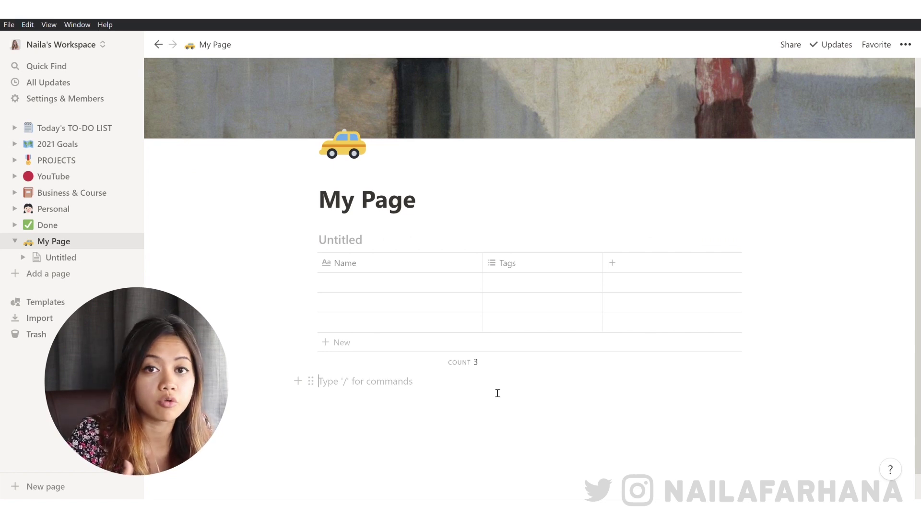
text(/)
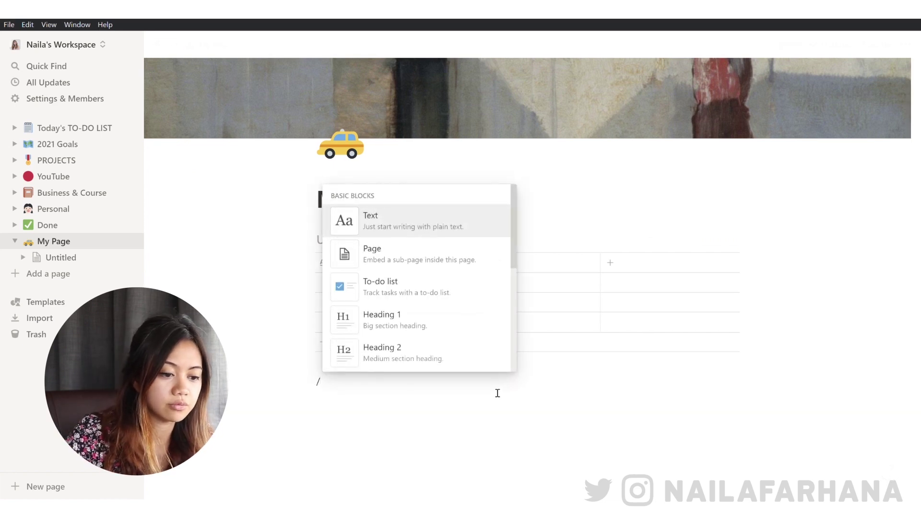
click(480, 392)
key(BackSpace)
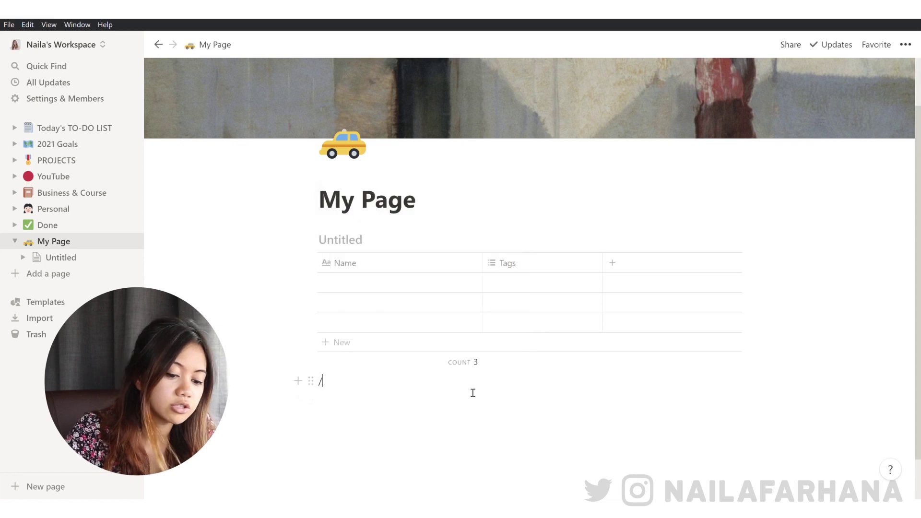
key(BackSpace)
Step: Look through the available block types and insert a Board - Inline database below the inline table in My Page
text(/)
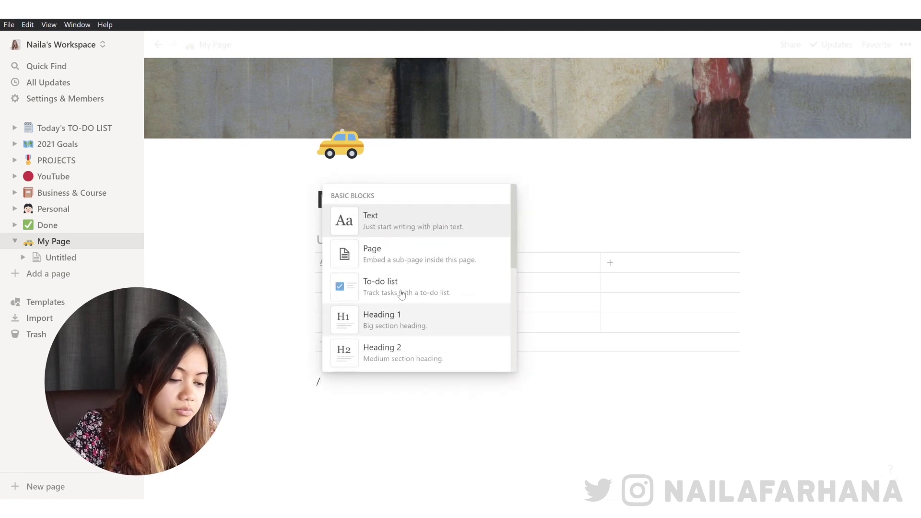
scroll(402, 295, down, 3)
scroll(402, 294, down, 10)
scroll(398, 304, up, 2)
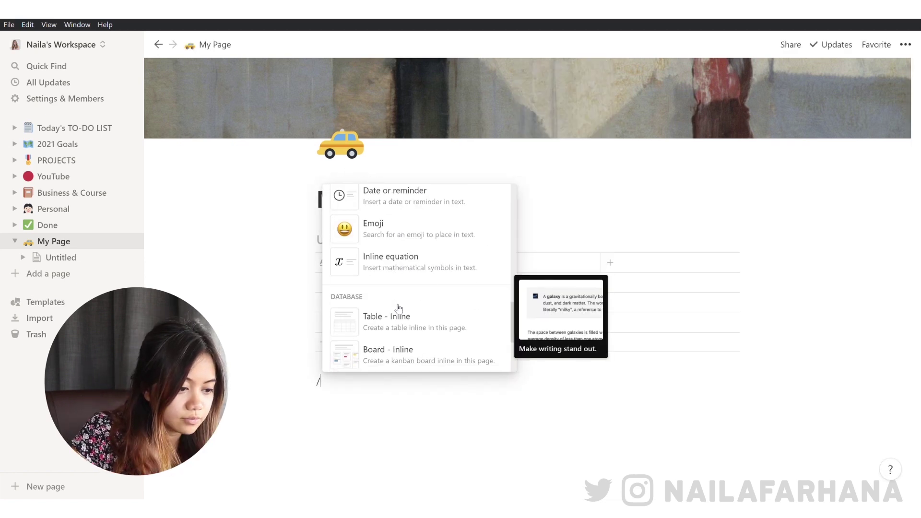
scroll(401, 309, down, 3)
mouse_move(403, 317)
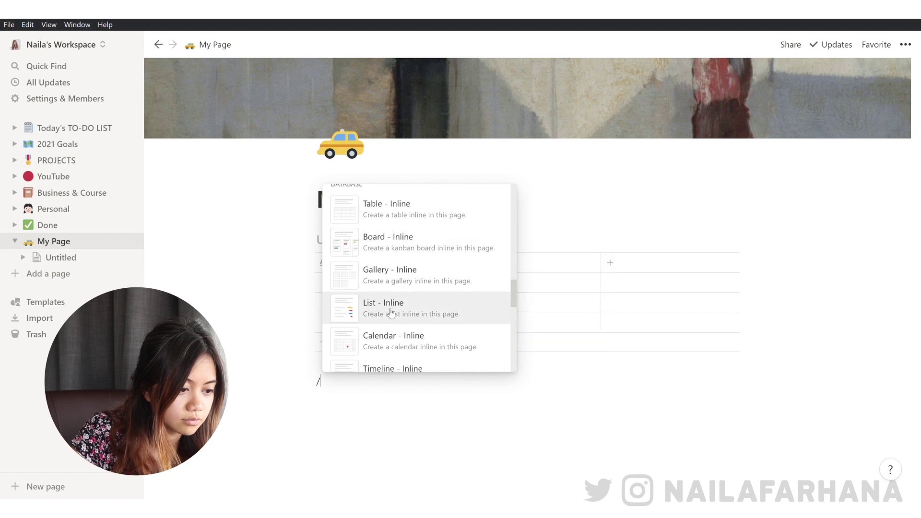
mouse_move(397, 217)
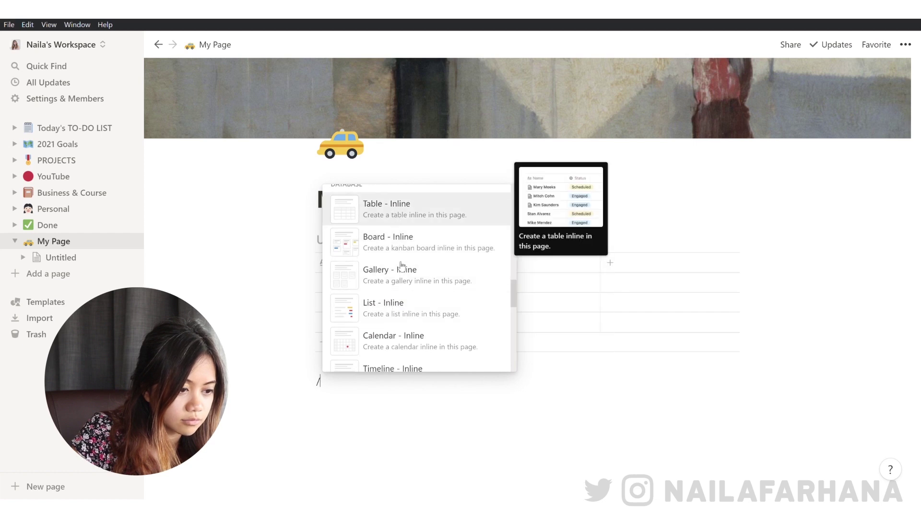
key(Down)
key(Return)
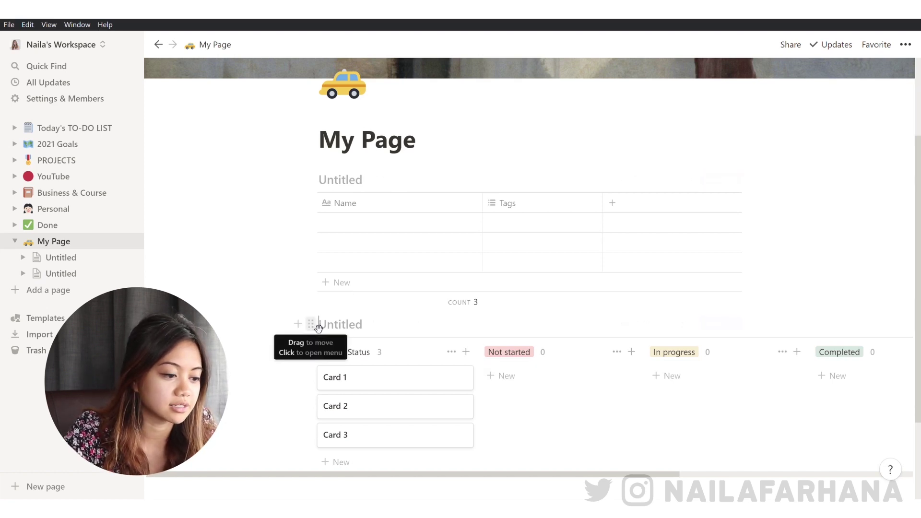
Step: Delete the untitled inline board from the body of My Page
click(311, 324)
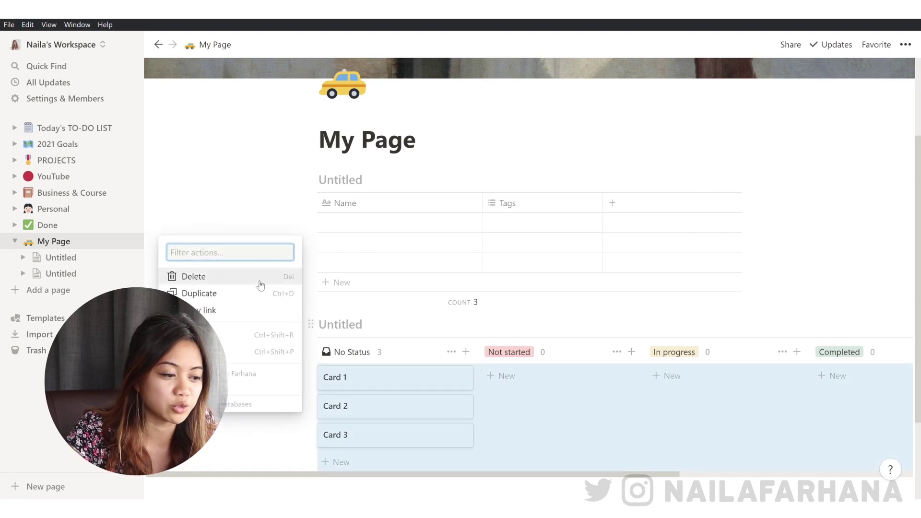
click(260, 284)
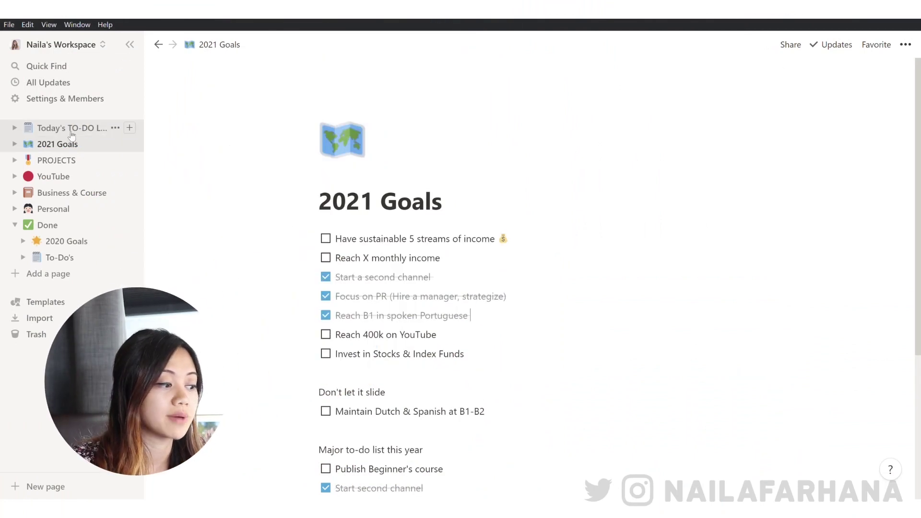
Step: In Today's TO-DO LIST, tick and untick "Work: Reels feedback" and check off "home: Make vaccination appointment"
click(71, 132)
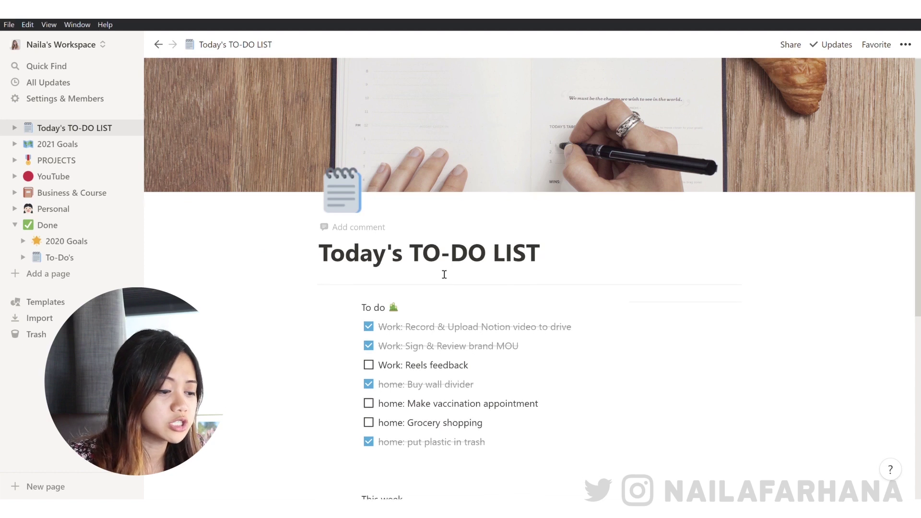
scroll(447, 269, down, 2)
scroll(446, 268, down, 1)
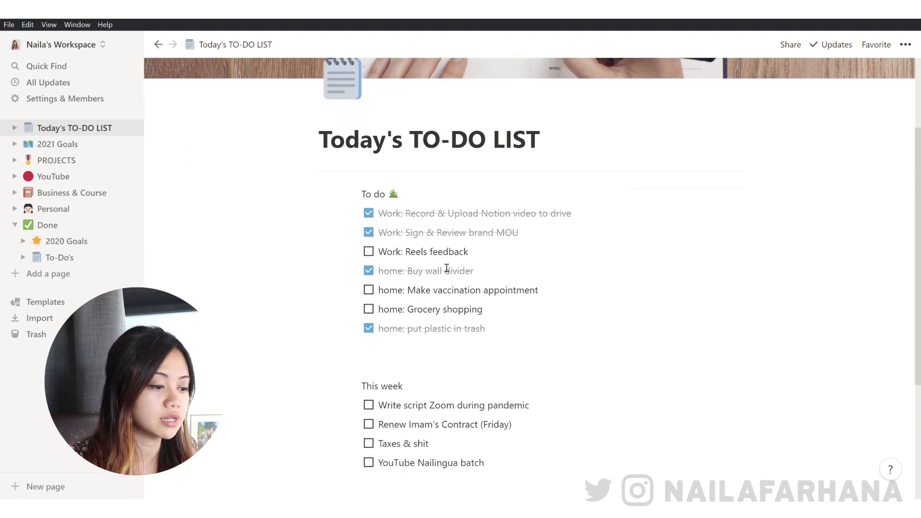
click(369, 252)
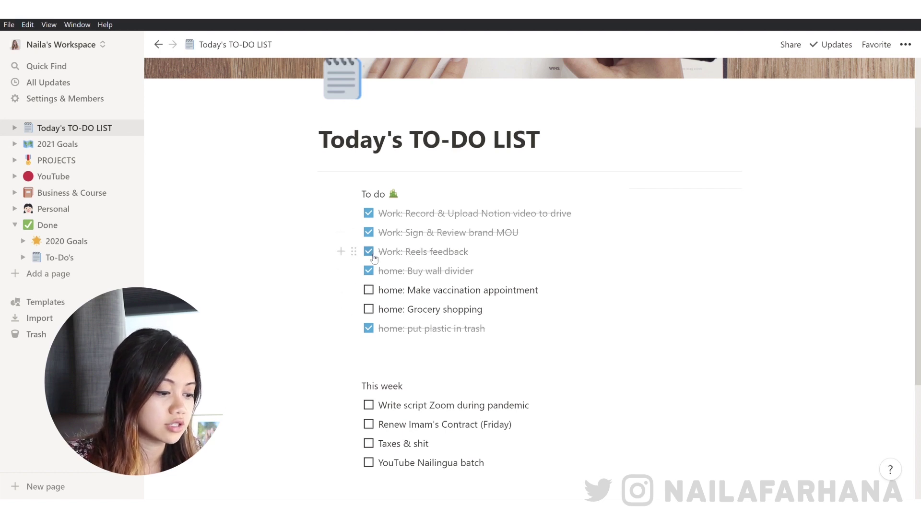
click(368, 252)
click(369, 291)
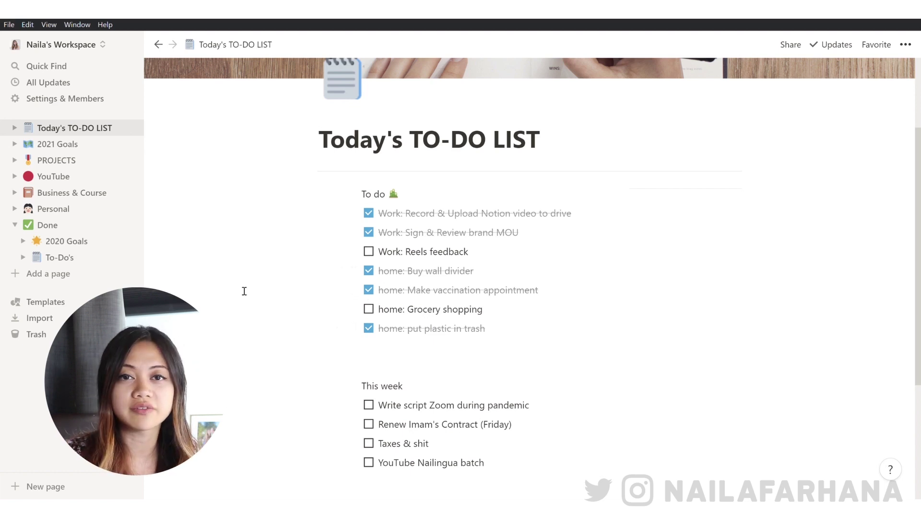
scroll(259, 307, down, 2)
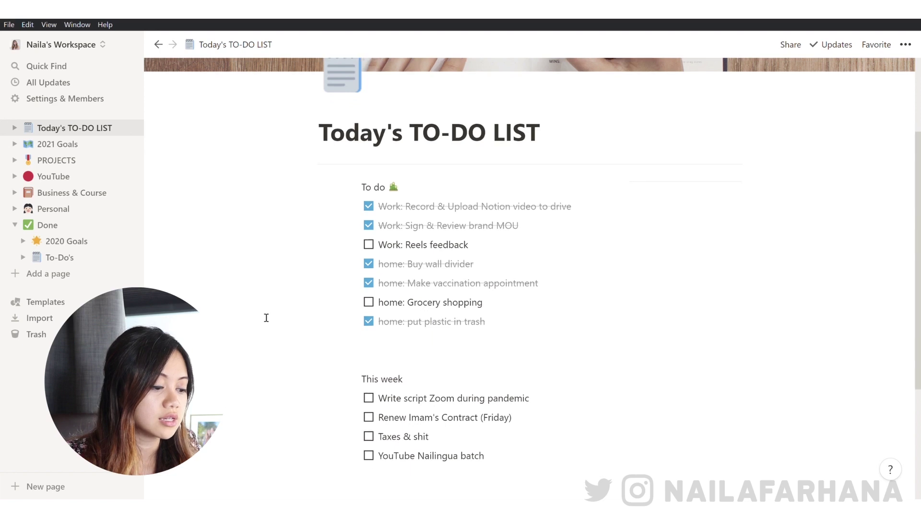
scroll(244, 326, up, 2)
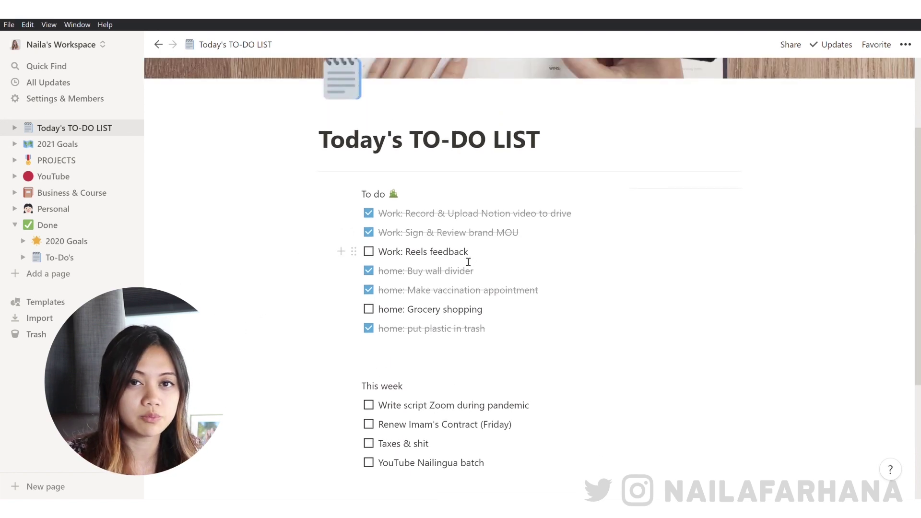
Step: Open the To-Do's page under Done and look through its columns of tasks
click(57, 257)
scroll(560, 307, up, 2)
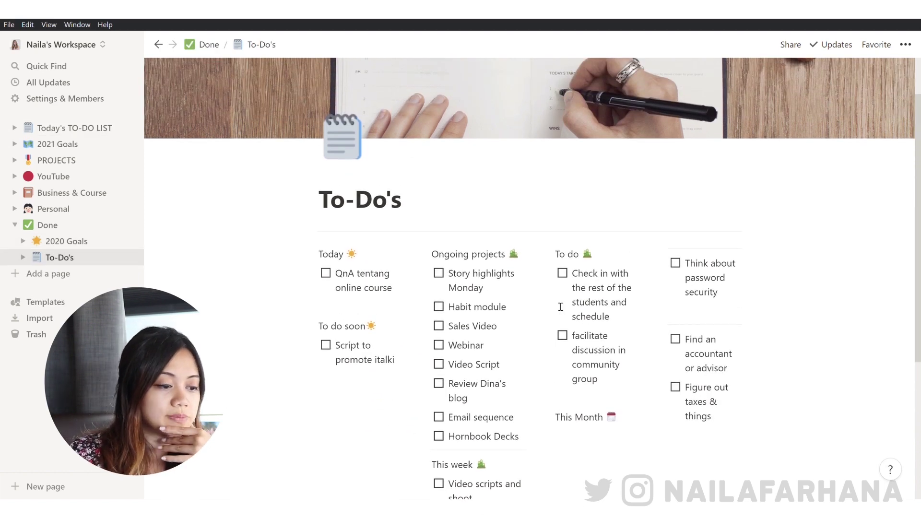
scroll(560, 307, down, 4)
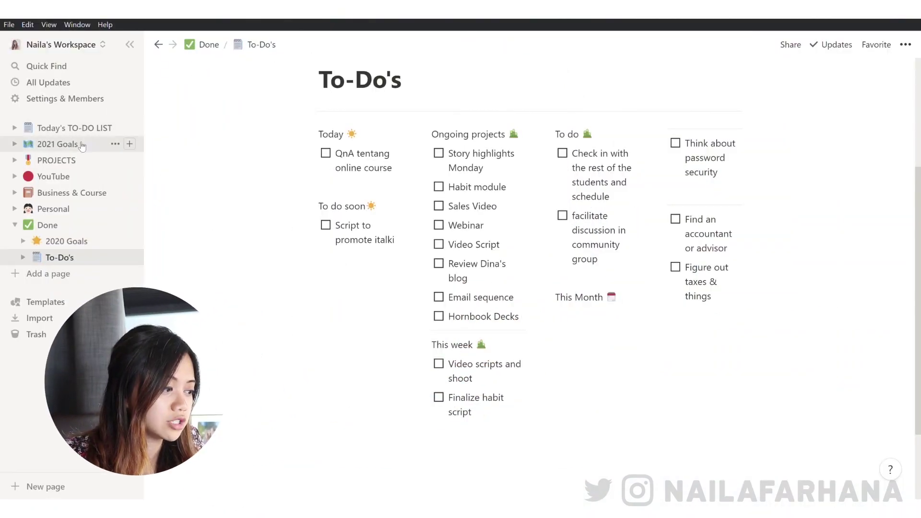
Step: Return to Today's TO-DO LIST and review the tasks under To do and This week
click(77, 127)
scroll(419, 301, down, 3)
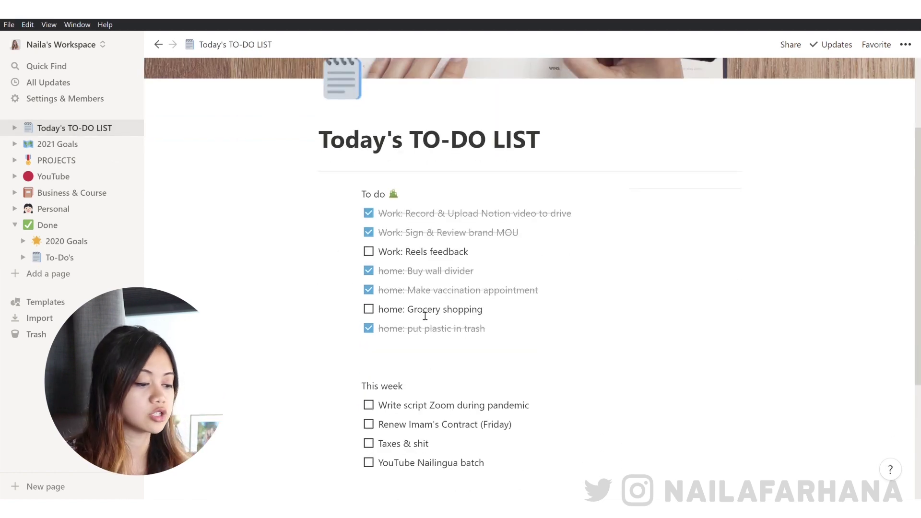
scroll(469, 440, down, 3)
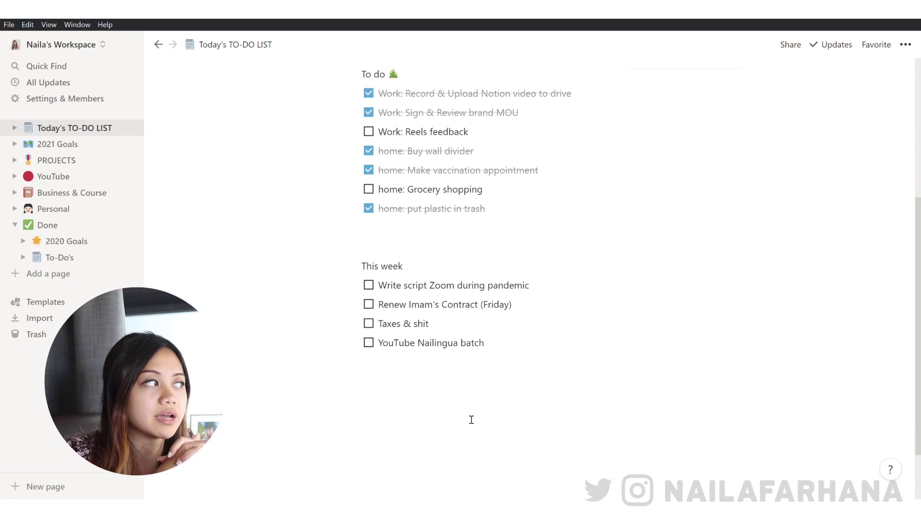
scroll(472, 419, up, 2)
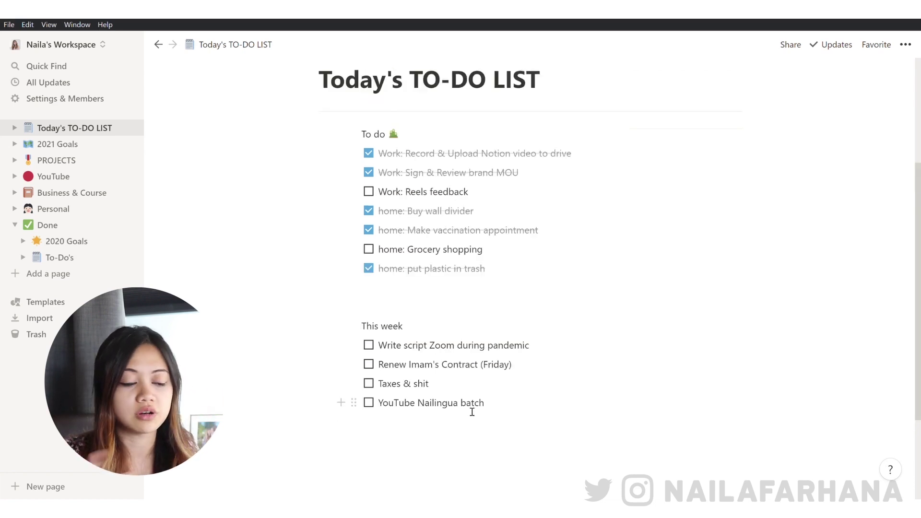
scroll(472, 411, up, 2)
Step: Review the checklists in 2021 Goals and the Current Project Overview table in PROJECTS
click(127, 141)
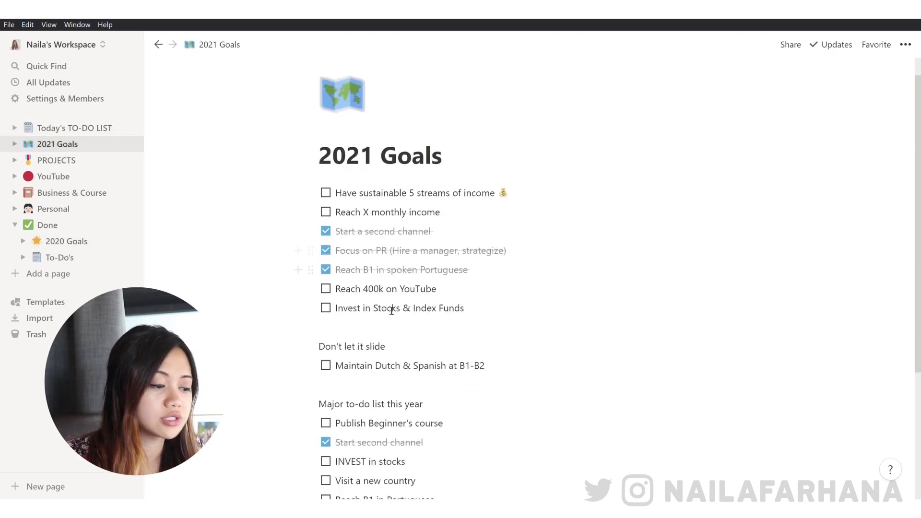
scroll(516, 321, down, 2)
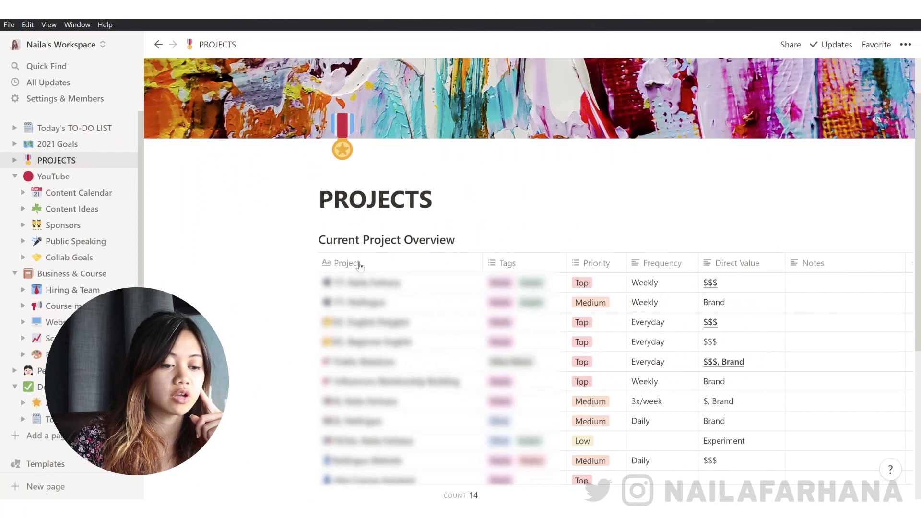
scroll(360, 266, down, 2)
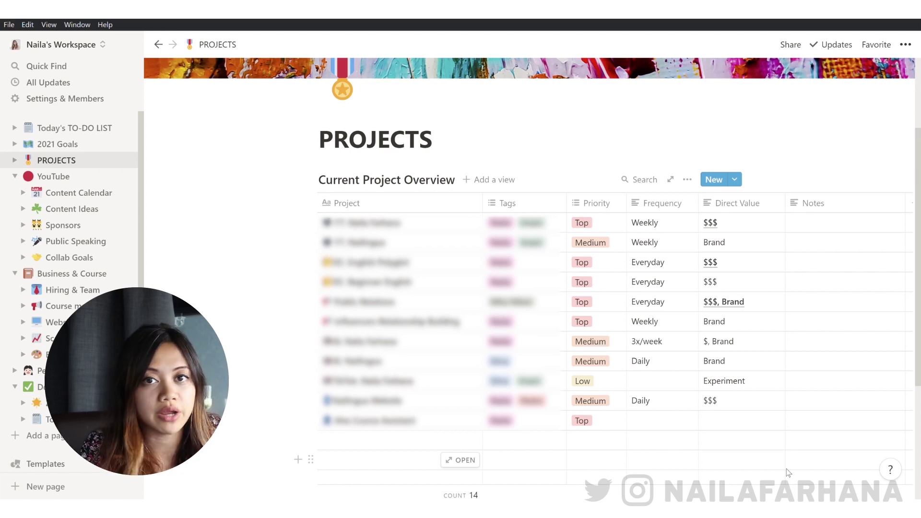
scroll(398, 350, down, 2)
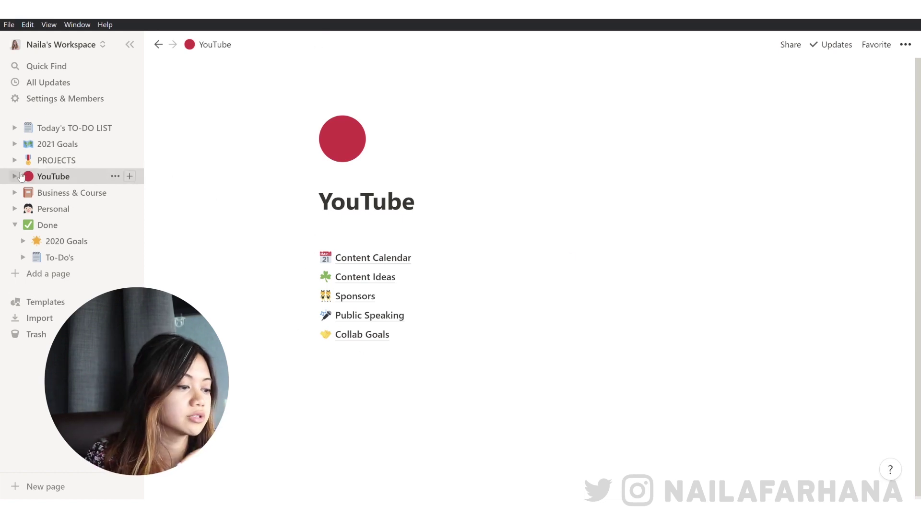
Step: Expand the YouTube page, open its Content Calendar and look through the entries from June 2021 through July
click(52, 181)
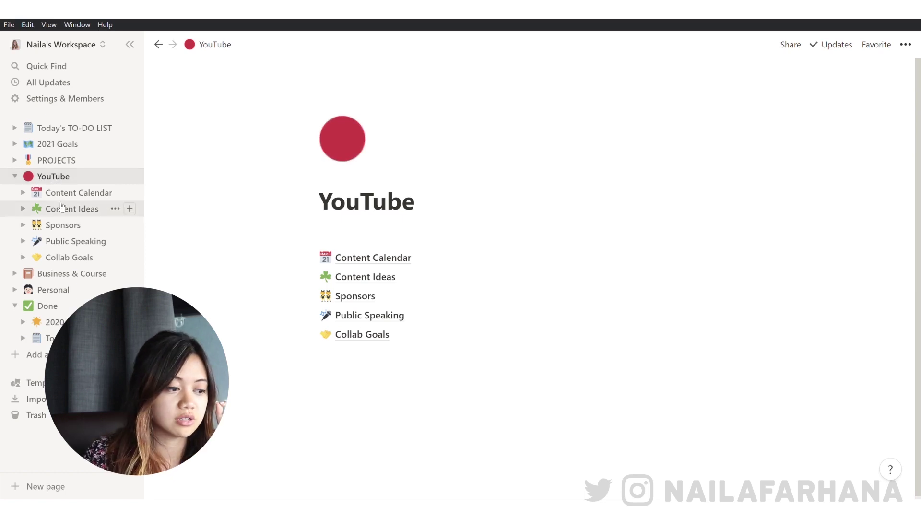
click(63, 194)
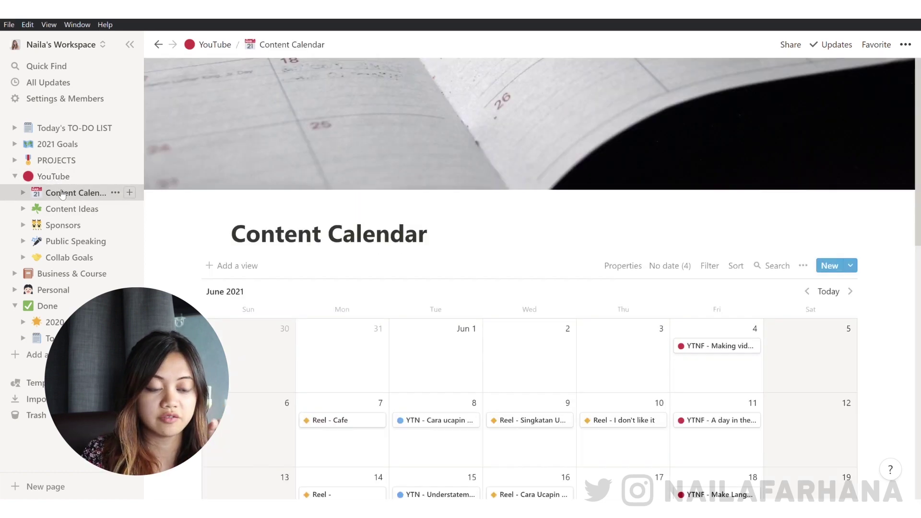
scroll(257, 223, down, 3)
scroll(257, 223, down, 2)
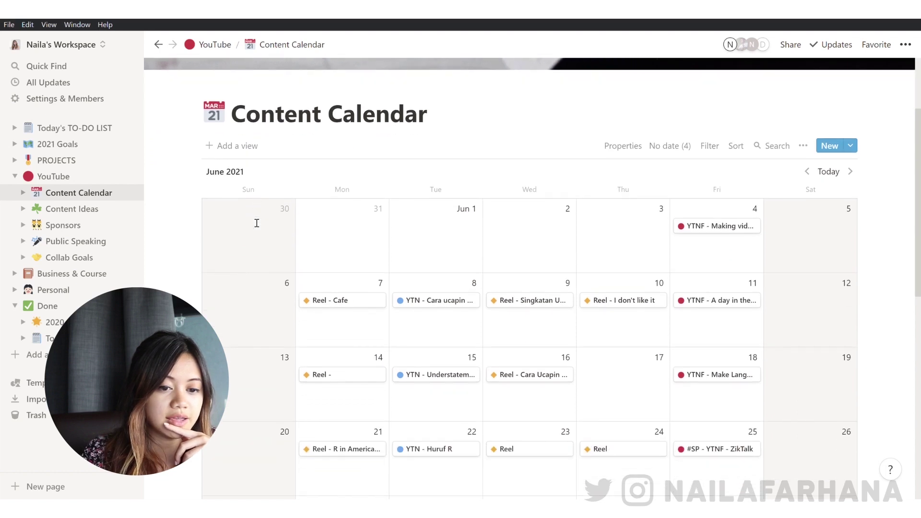
scroll(253, 222, down, 3)
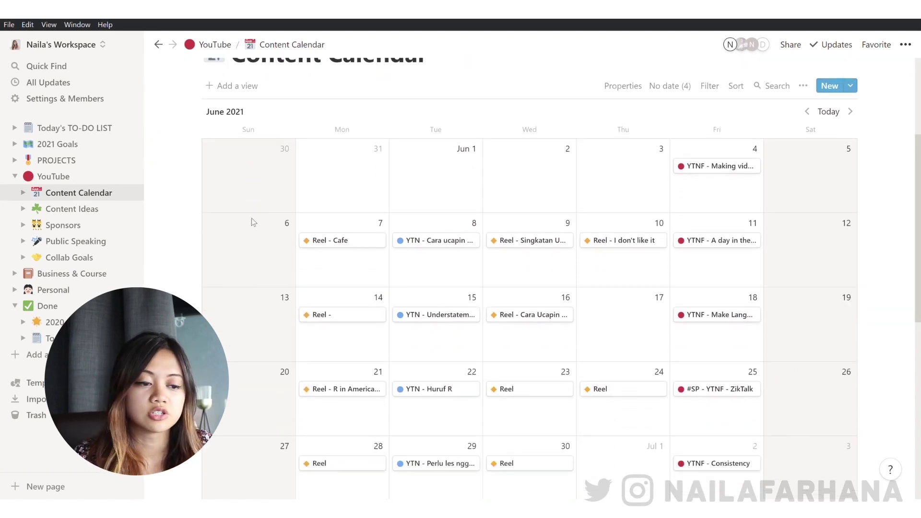
scroll(252, 219, up, 3)
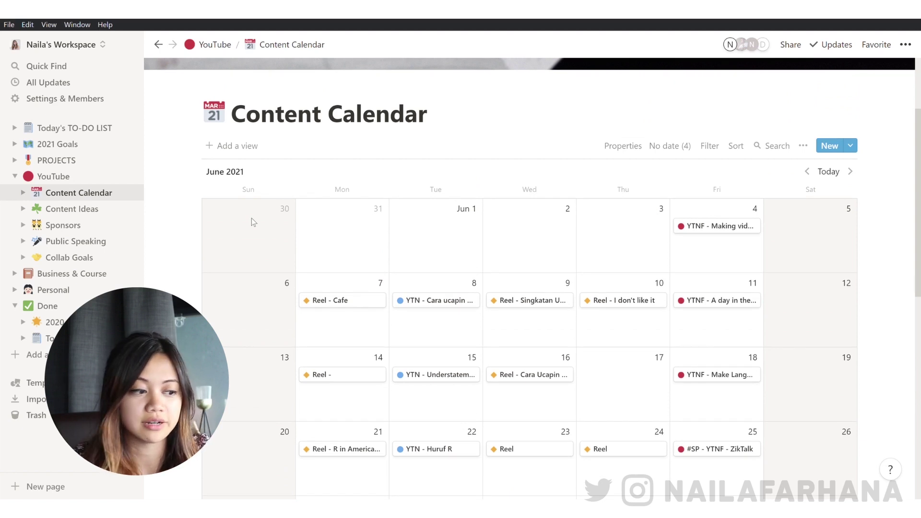
scroll(251, 218, down, 15)
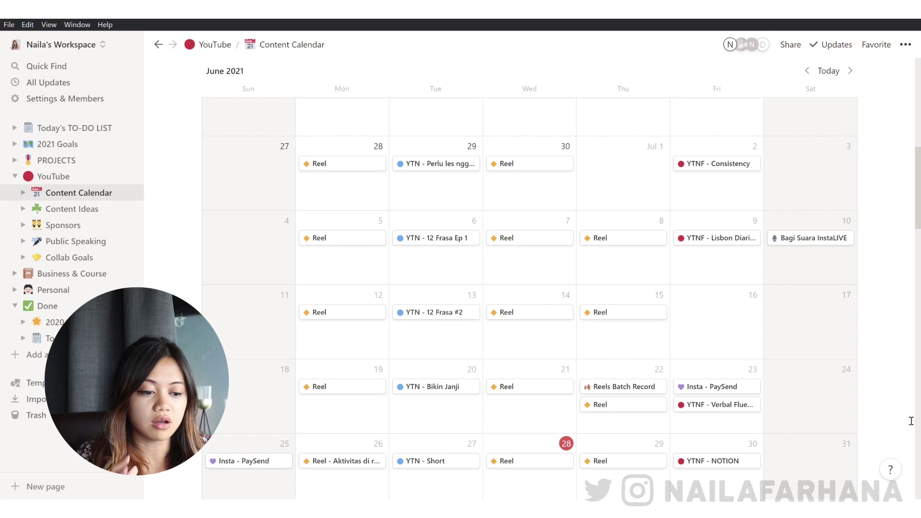
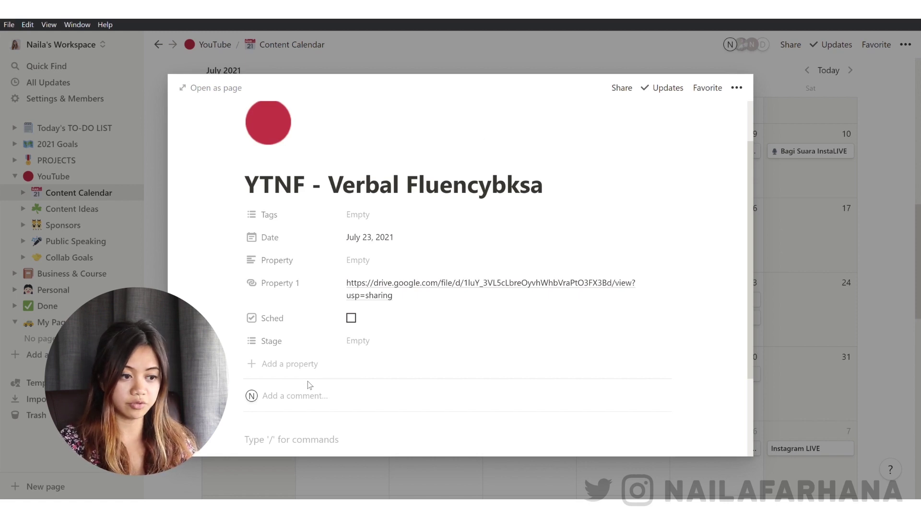
Step: Correct the title of the July 23, 2021 calendar entry to "YTNF - Verbal Fluency" and open its Property 1 link
click(530, 197)
key(BackSpace)
key(BackSpace)
key(BackSpace)
key(BackSpace)
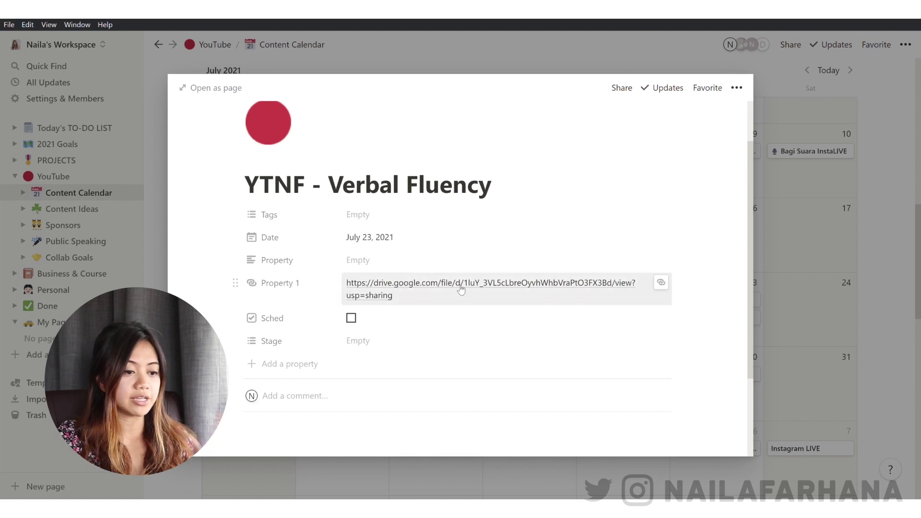
click(661, 284)
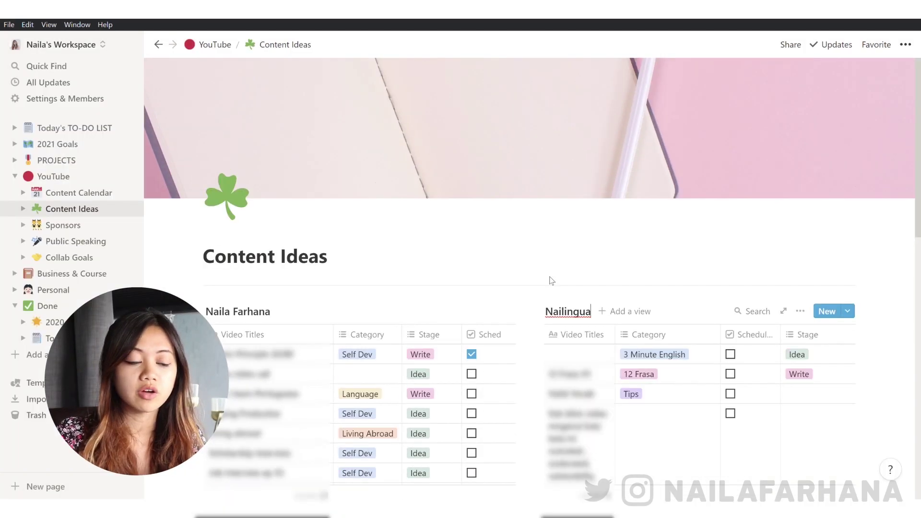
Step: Look through the video tables in Content Ideas and mark "How I learn Portuguese" as scheduled
scroll(555, 281, down, 2)
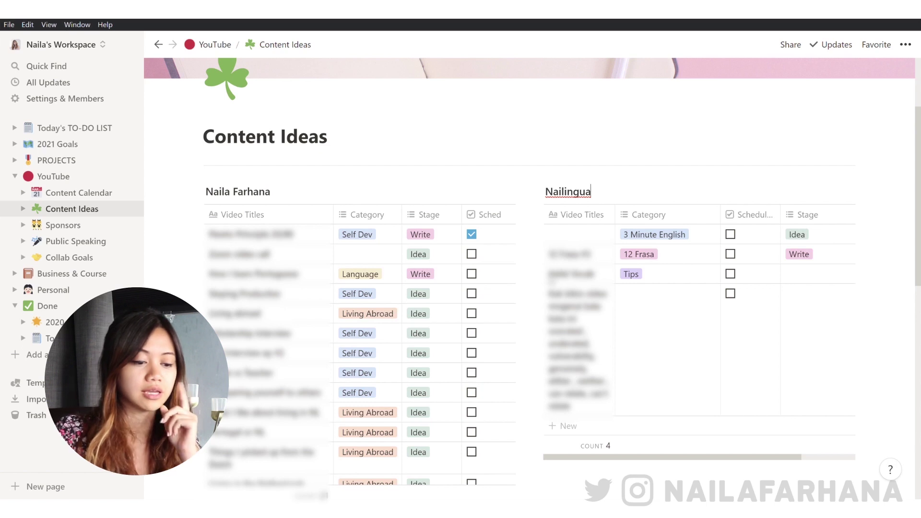
scroll(527, 288, down, 3)
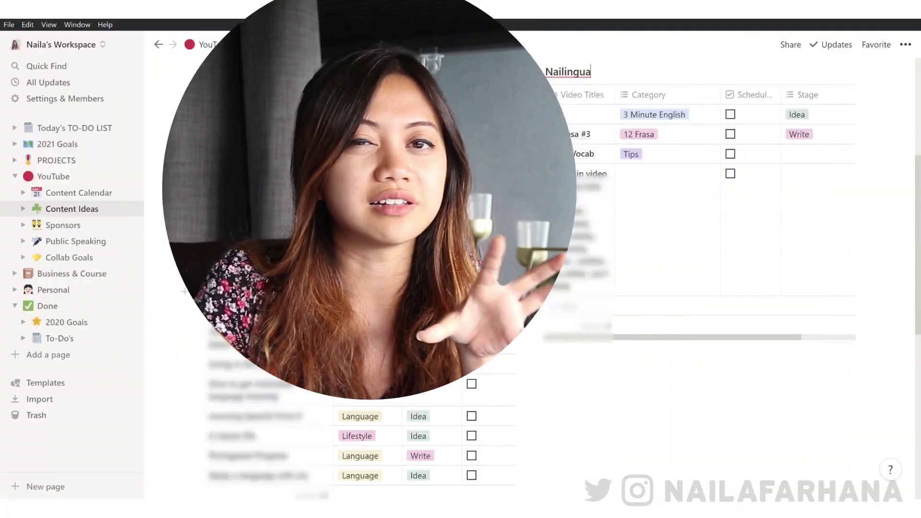
scroll(166, 207, up, 3)
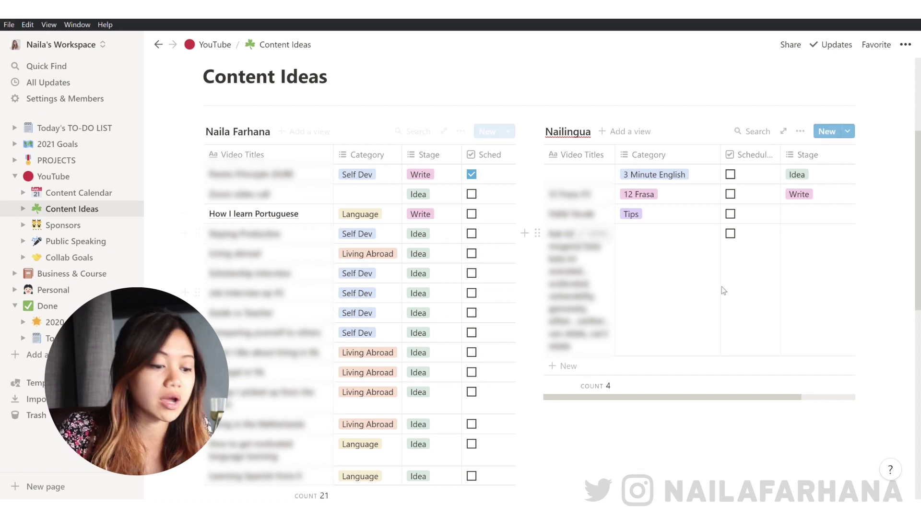
click(471, 214)
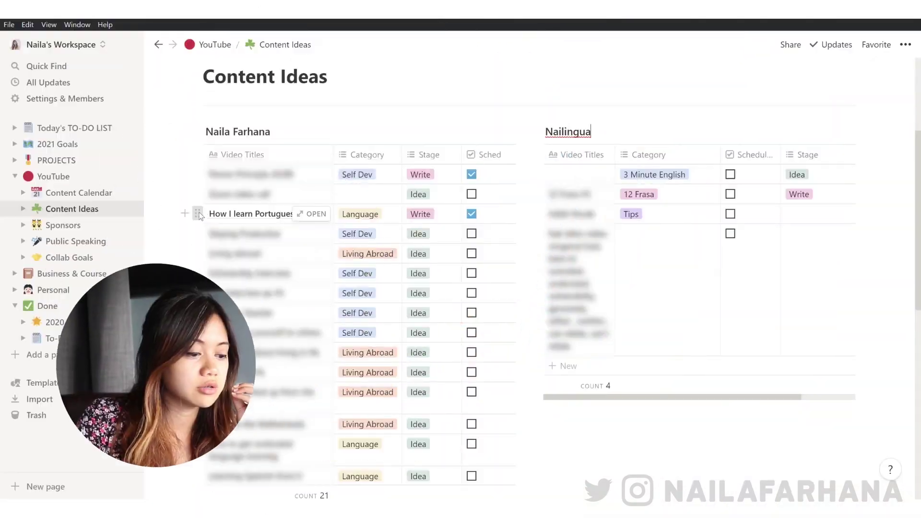
Step: Move the "How I learn Portuguese" row out of the Naila Farhana video table into the Content Calendar, searching for "calendar" as destination
click(198, 216)
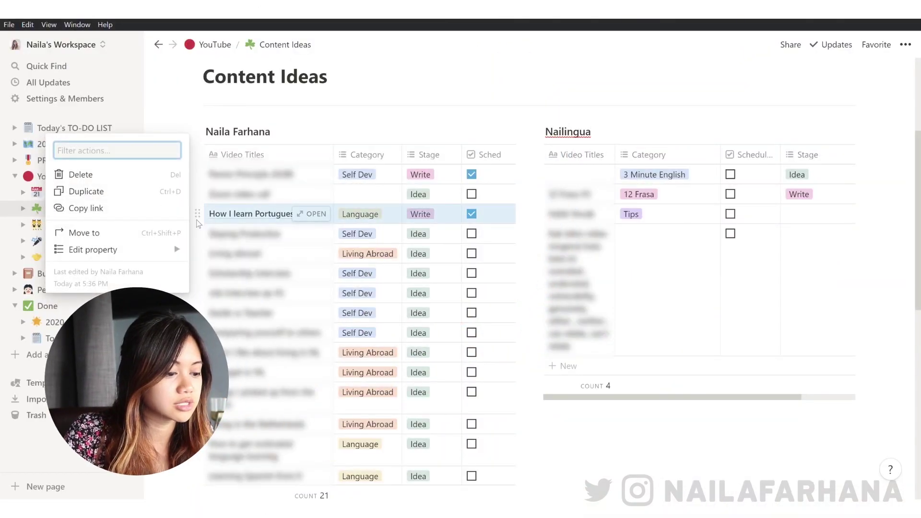
drag(197, 215, 198, 218)
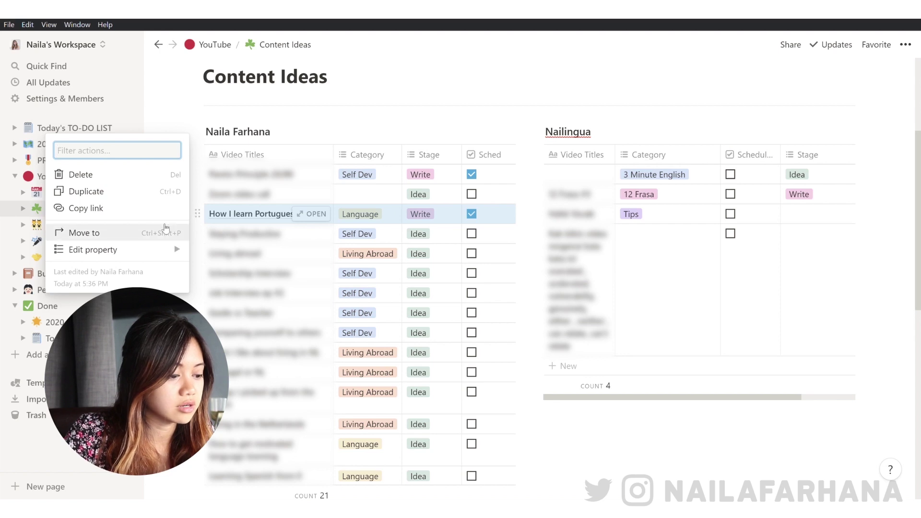
click(164, 229)
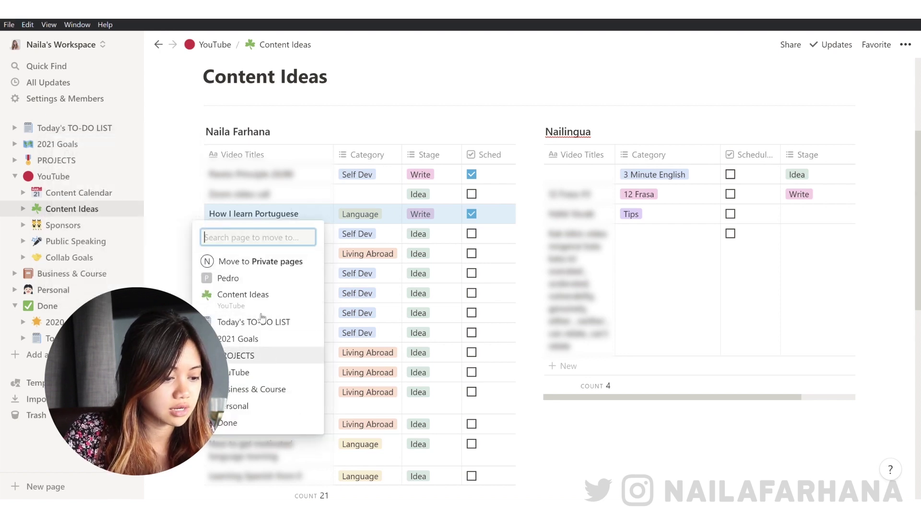
text(calendar)
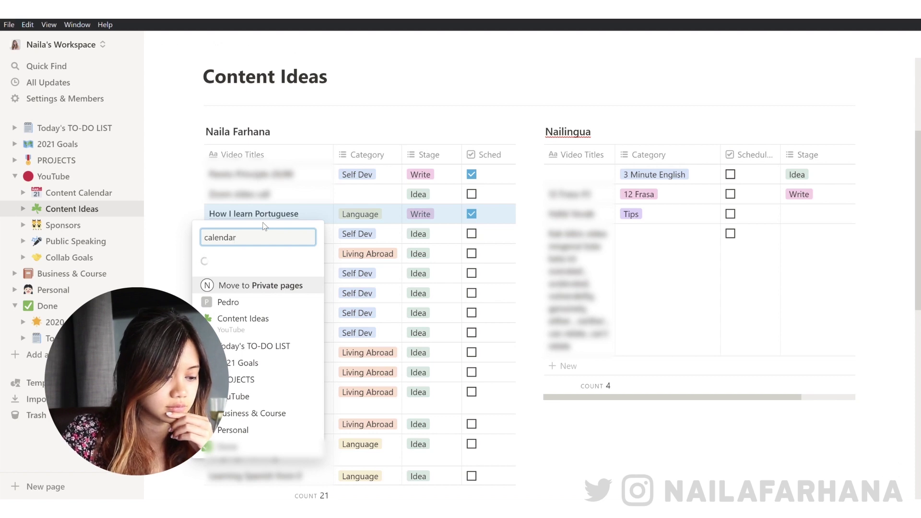
click(267, 226)
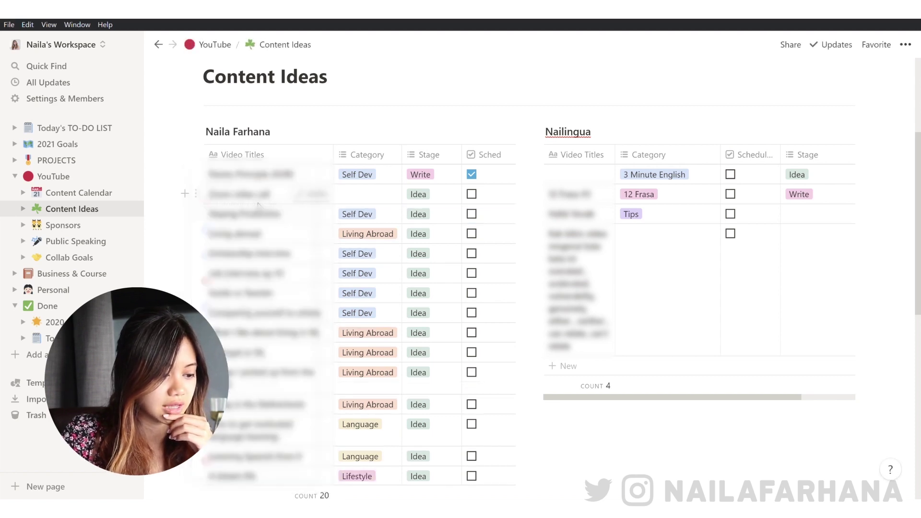
Step: Open Content Calendar, list its pages without a date and place "How I learn Portuguese" on Sunday, May 30, 2021
click(80, 191)
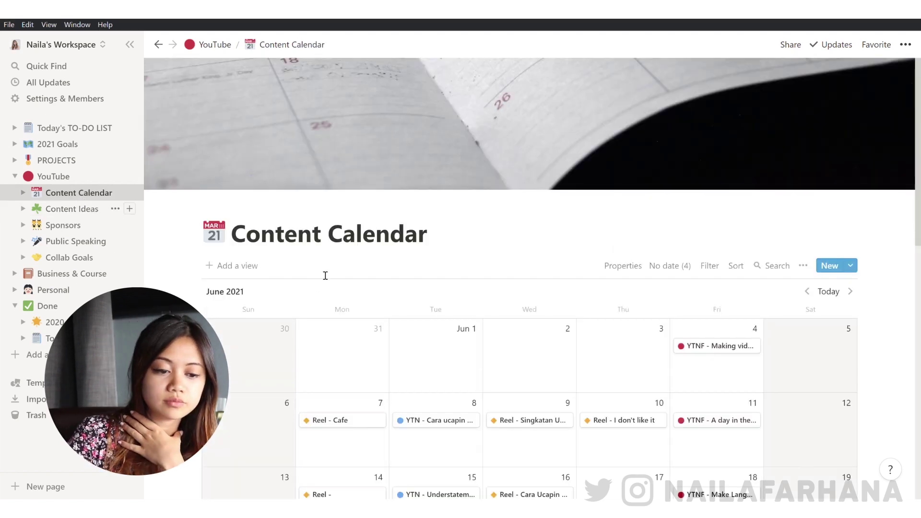
scroll(690, 261, down, 1)
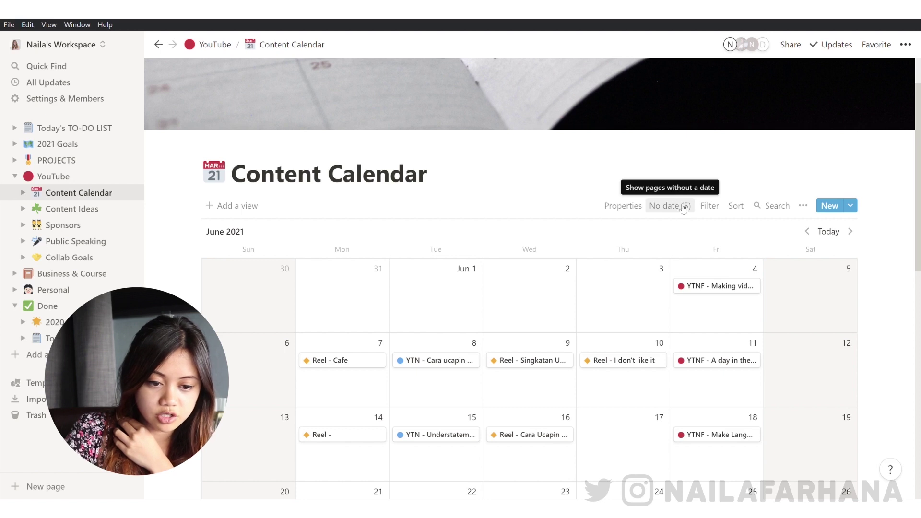
click(680, 209)
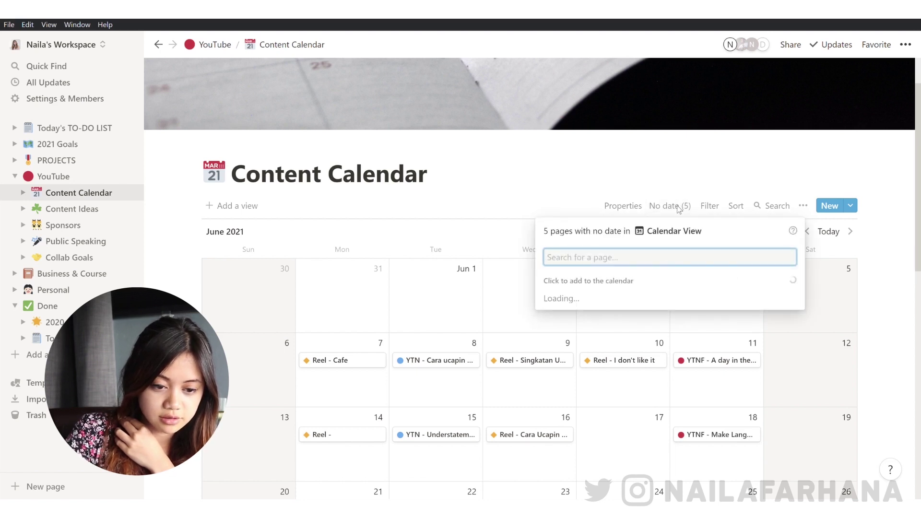
click(677, 210)
click(677, 210)
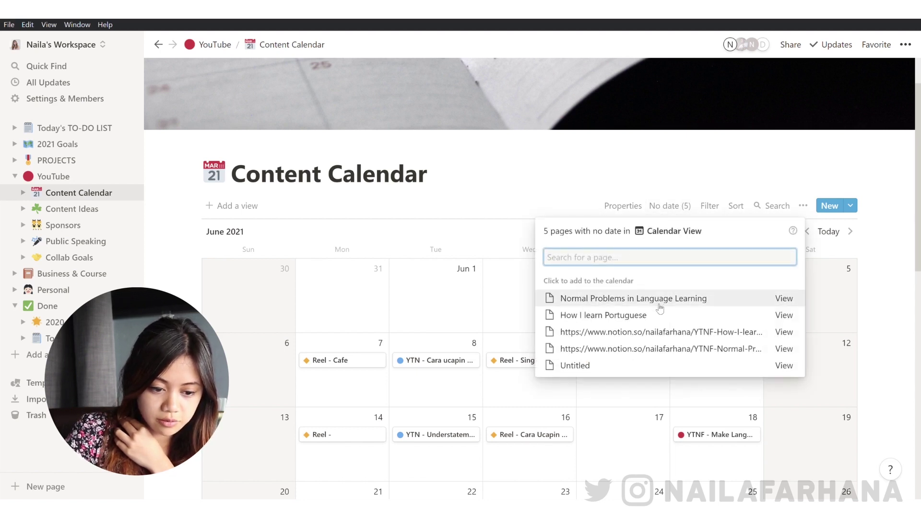
drag(660, 315, 283, 335)
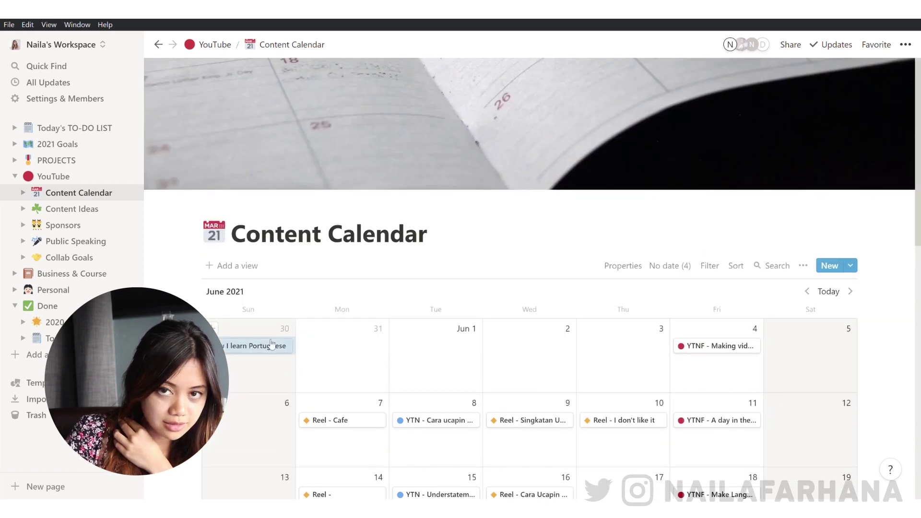
Step: Reschedule the "How I learn Portuguese" calendar entry to June 26, 2021 and onward to July 17, 2021
scroll(272, 344, down, 4)
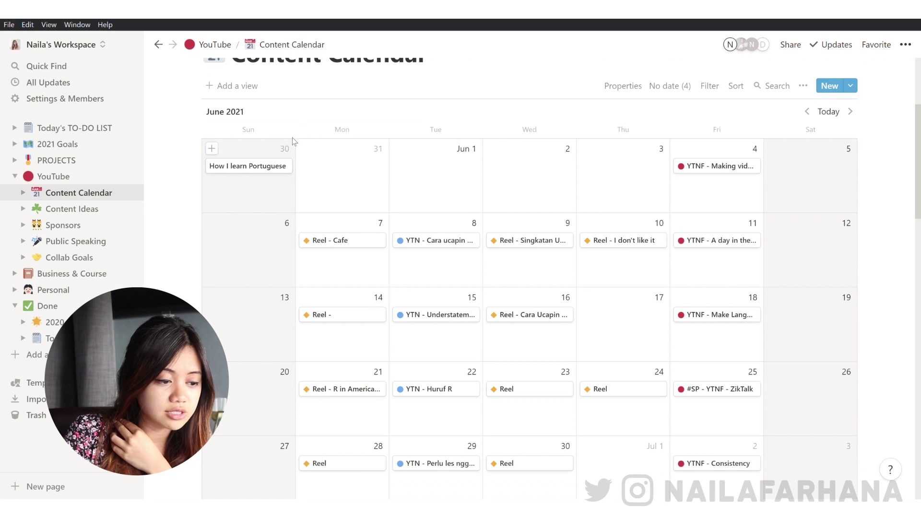
drag(251, 166, 815, 375)
scroll(816, 374, down, 9)
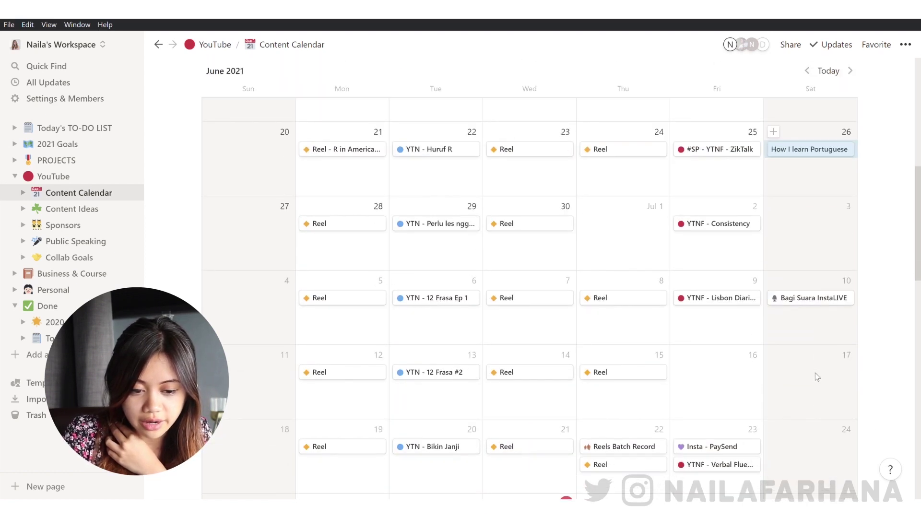
scroll(810, 361, up, 4)
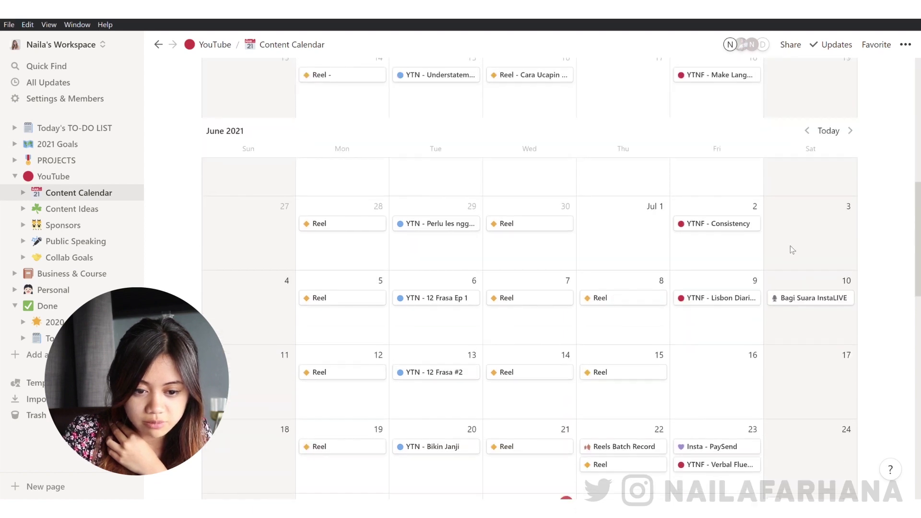
scroll(791, 287, up, 2)
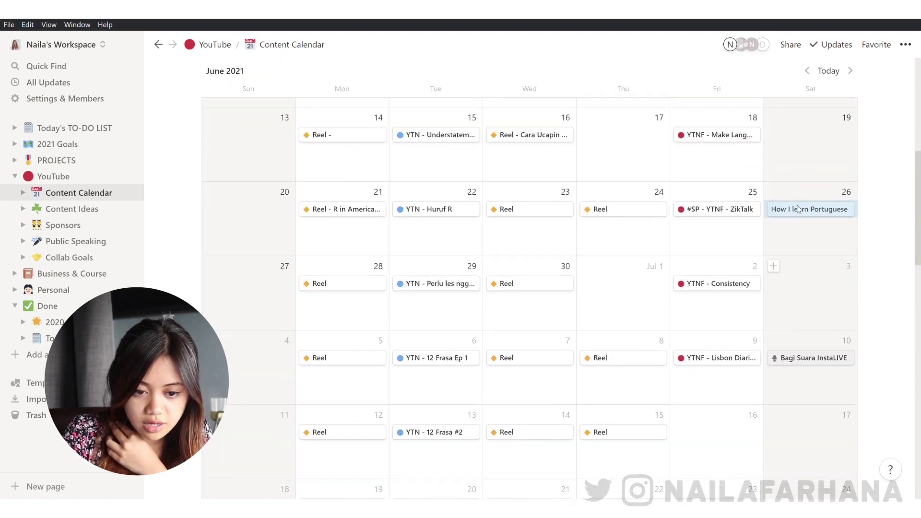
drag(812, 449, 810, 448)
scroll(810, 445, down, 5)
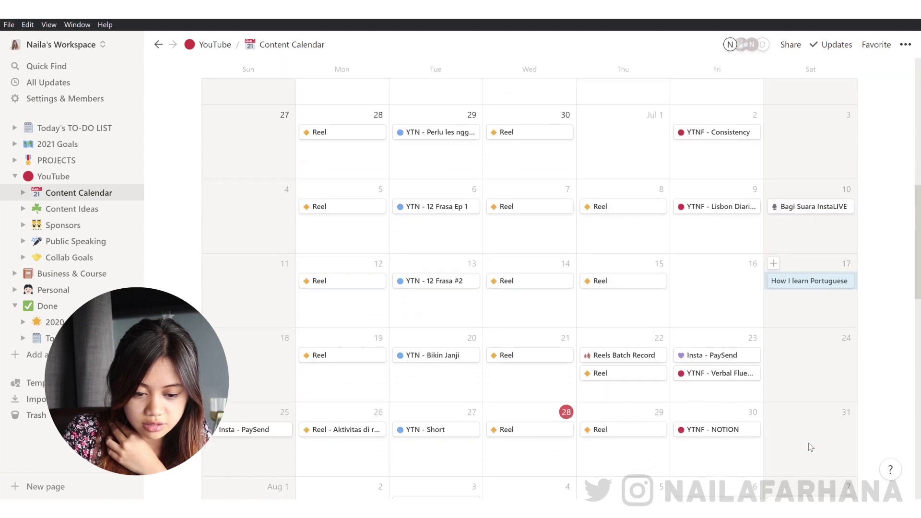
scroll(809, 442, down, 1)
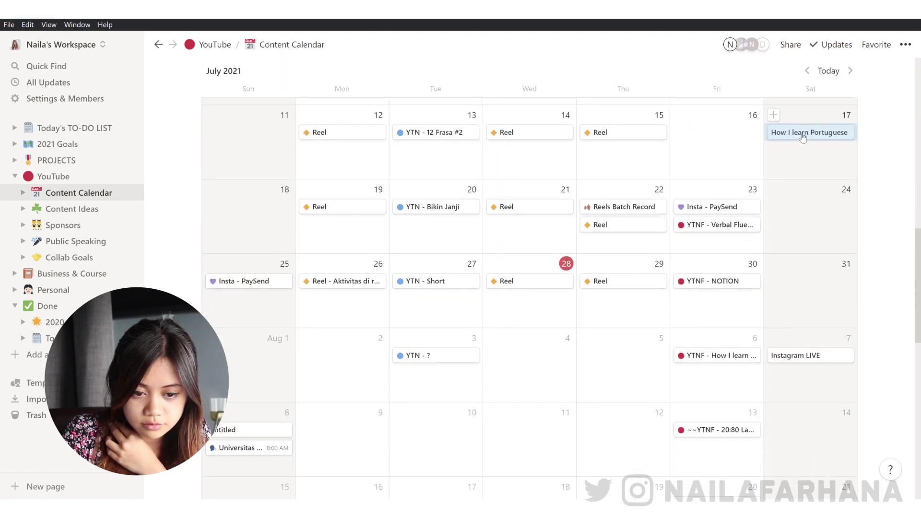
drag(760, 395, 792, 416)
scroll(787, 413, down, 1)
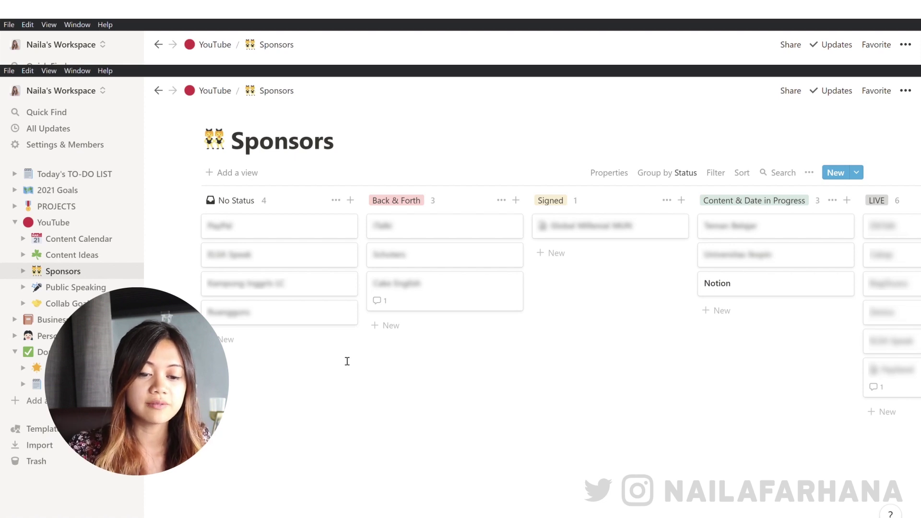
Step: Move the Notion card on the Sponsors board from Content & Date in Progress to LIVE, and open Collab Goals
scroll(659, 190, right, 5)
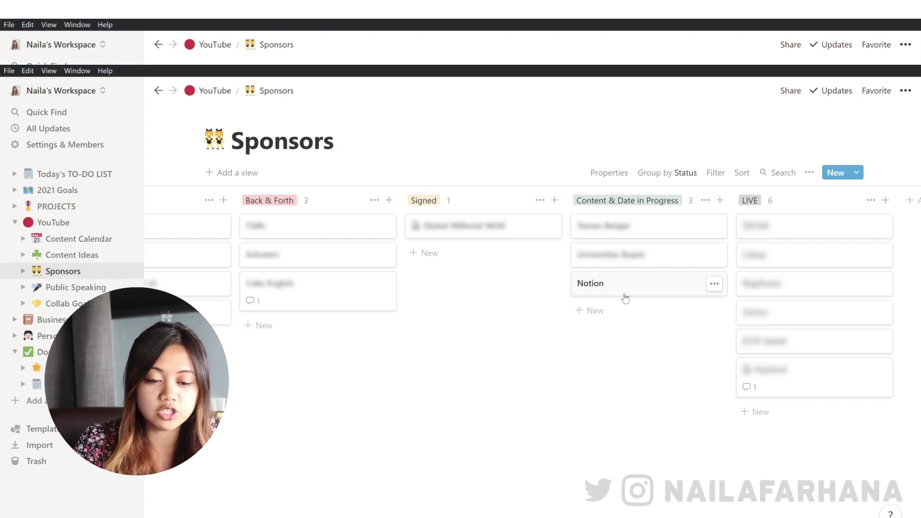
drag(625, 297, 820, 433)
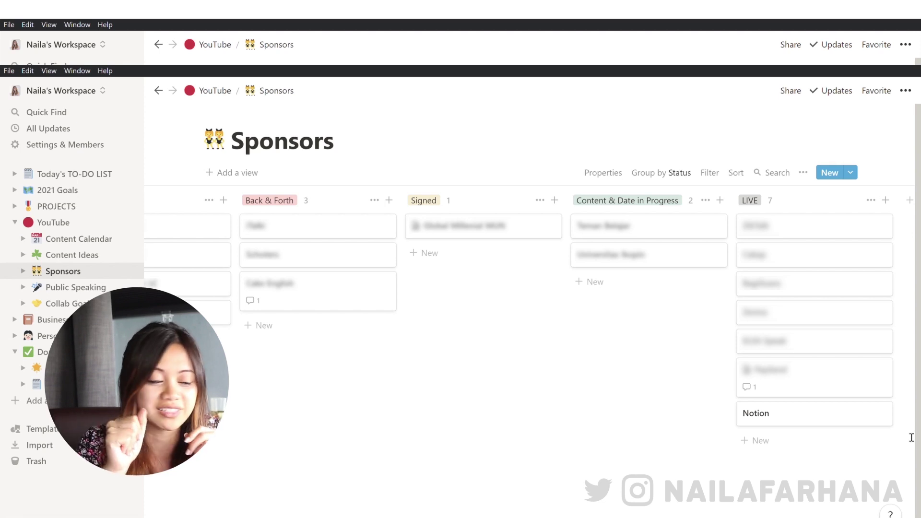
click(72, 303)
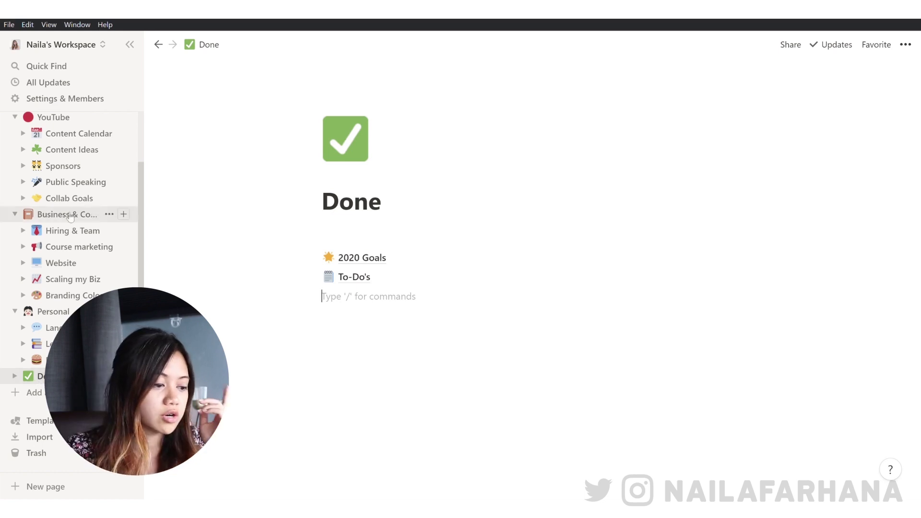
Step: Look over the Scaling my Biz page, move it from Business & Course into Done and open the Done page
click(57, 280)
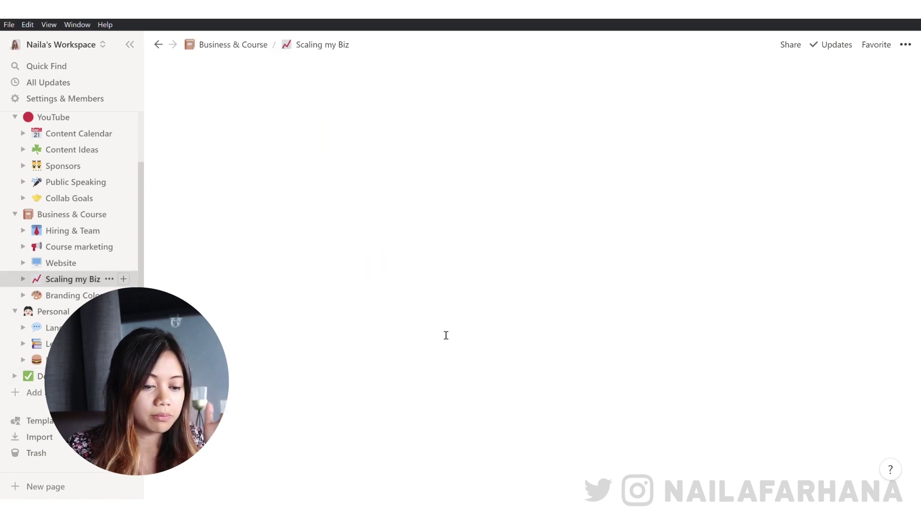
scroll(446, 334, down, 2)
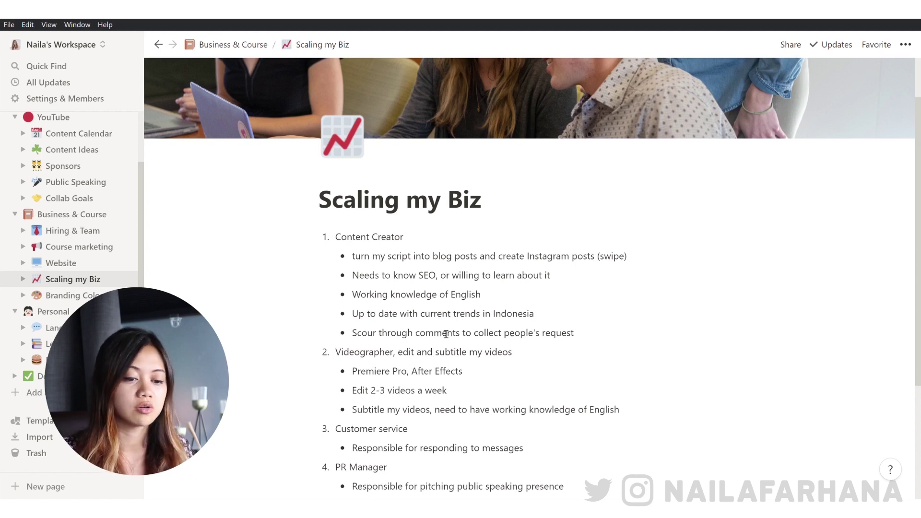
scroll(446, 334, down, 2)
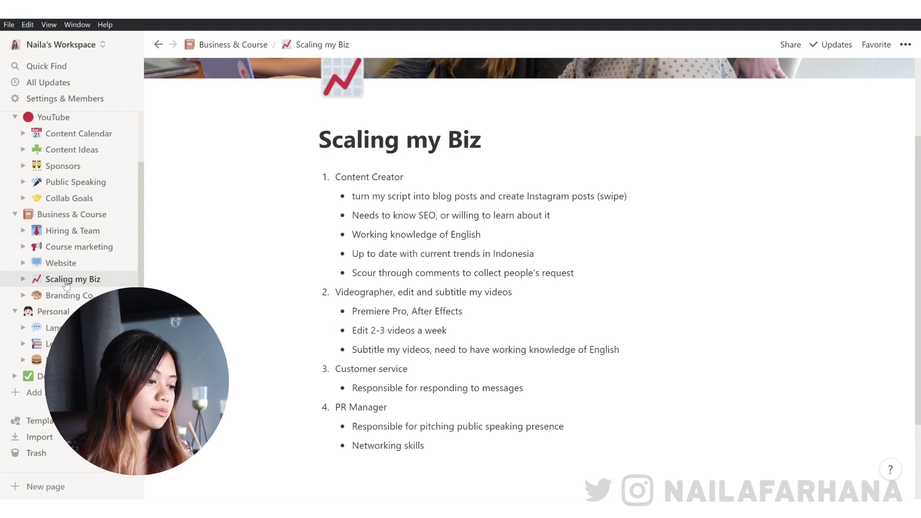
drag(72, 279, 33, 383)
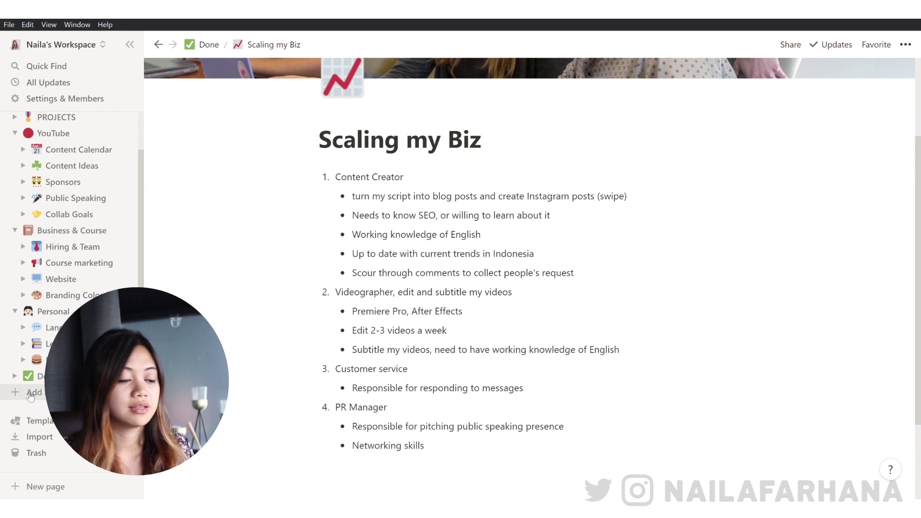
click(39, 379)
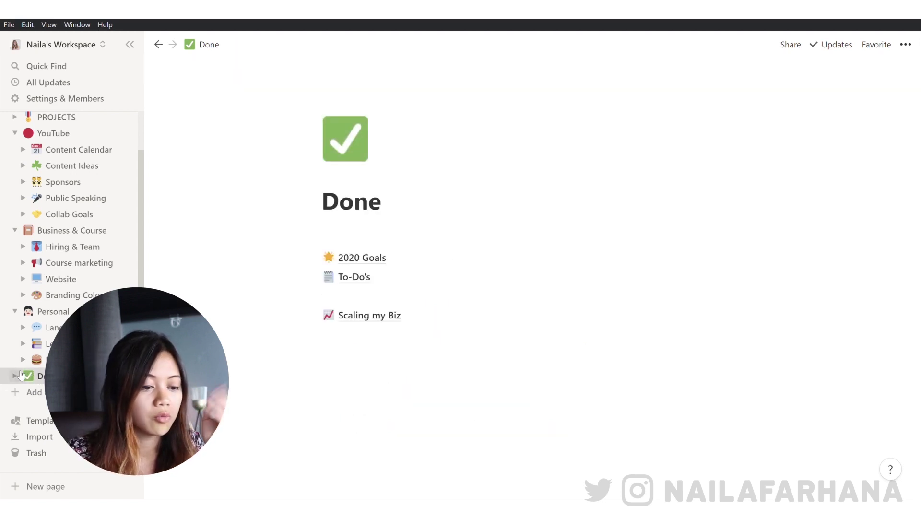